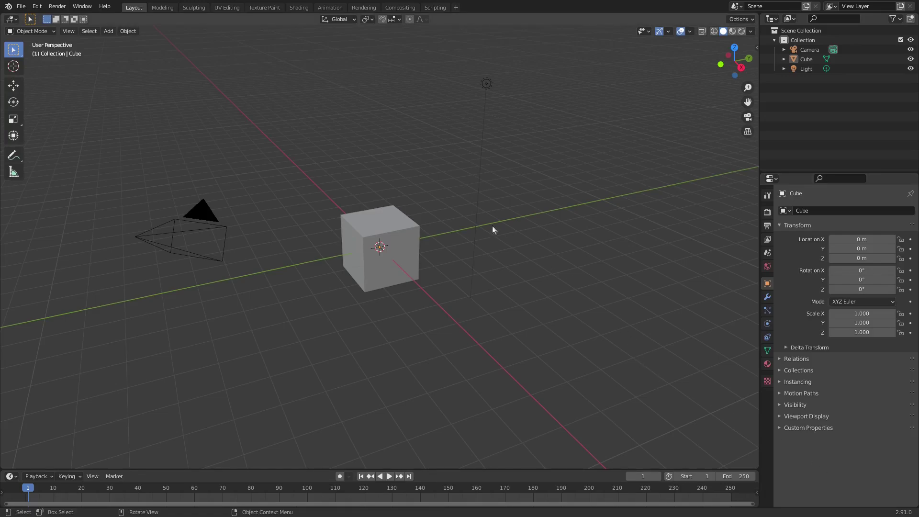
Drag a selection box around the default Cube and Light, leaving the camera unselected
drag(643, 361, 251, 59)
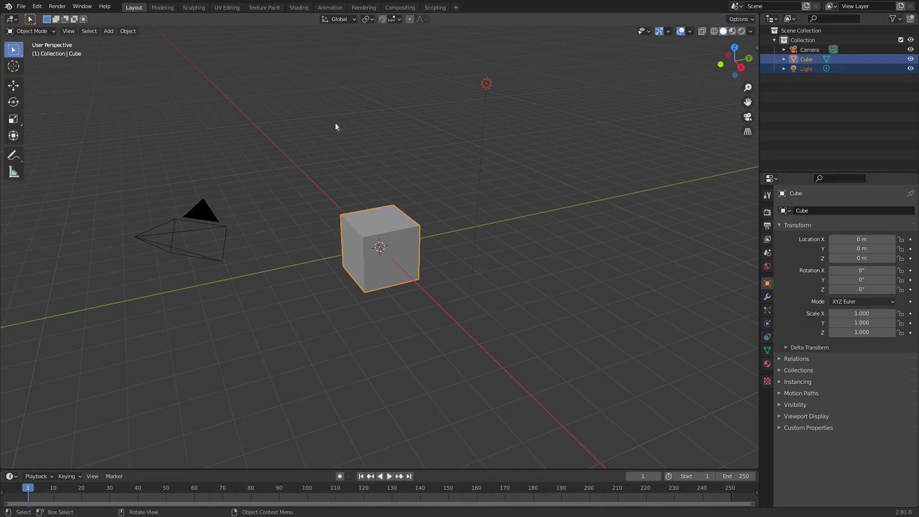
Delete the cube and light, then reset the camera's location and rotation
key(Delete)
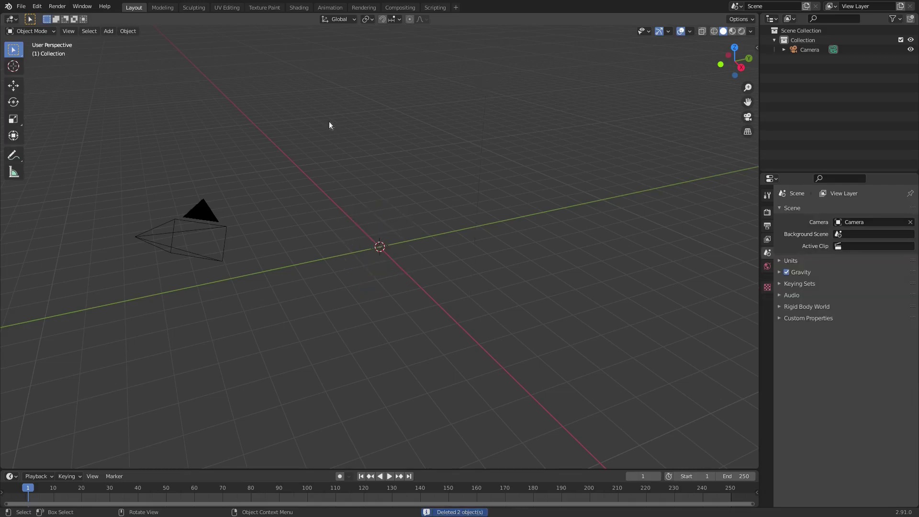
click(208, 228)
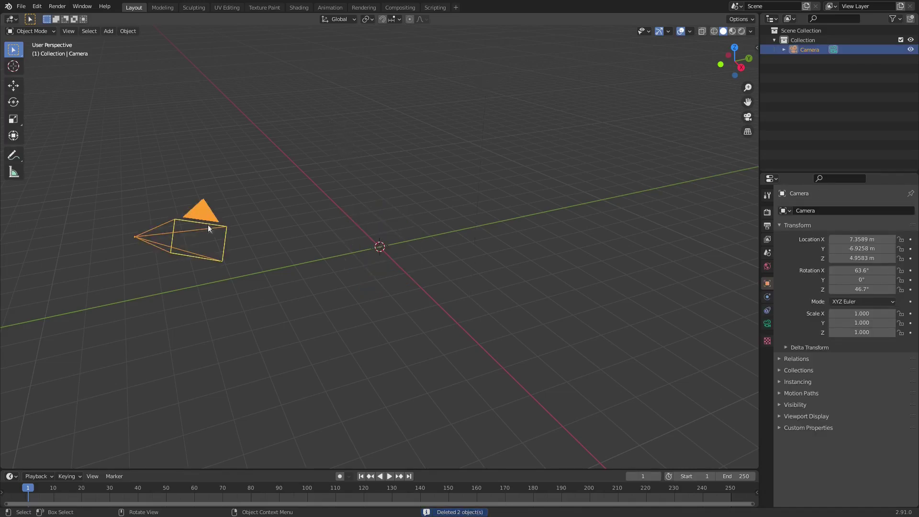
key(alt+g)
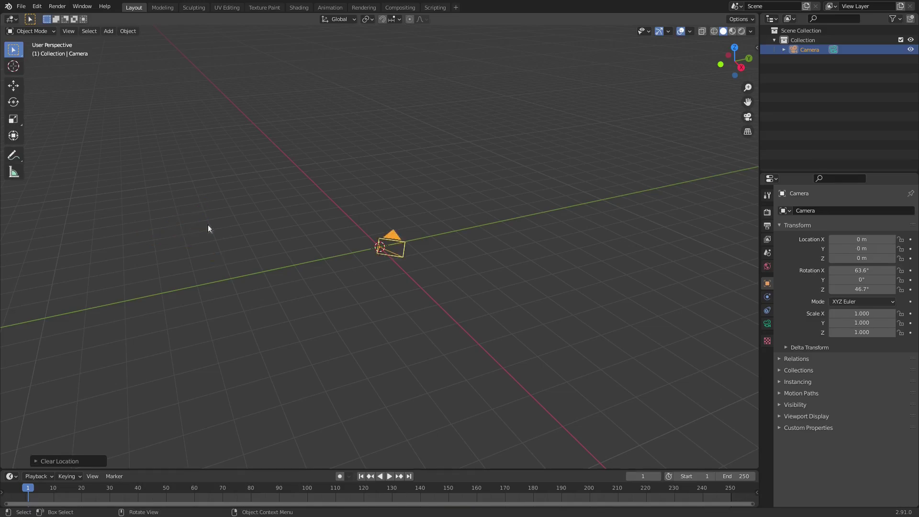
key(alt+r)
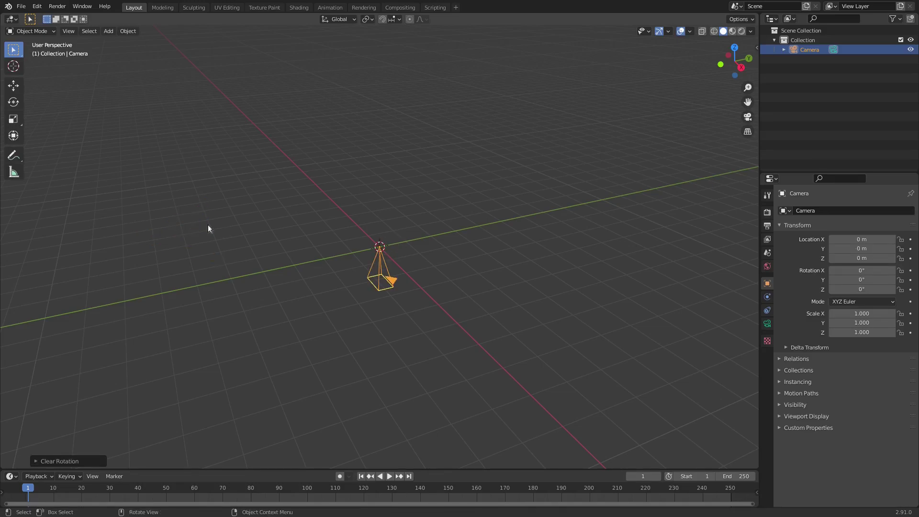
Tilt the camera 90° on X, move it to Y -11.03 m, and look through it
text(rx)
text(90)
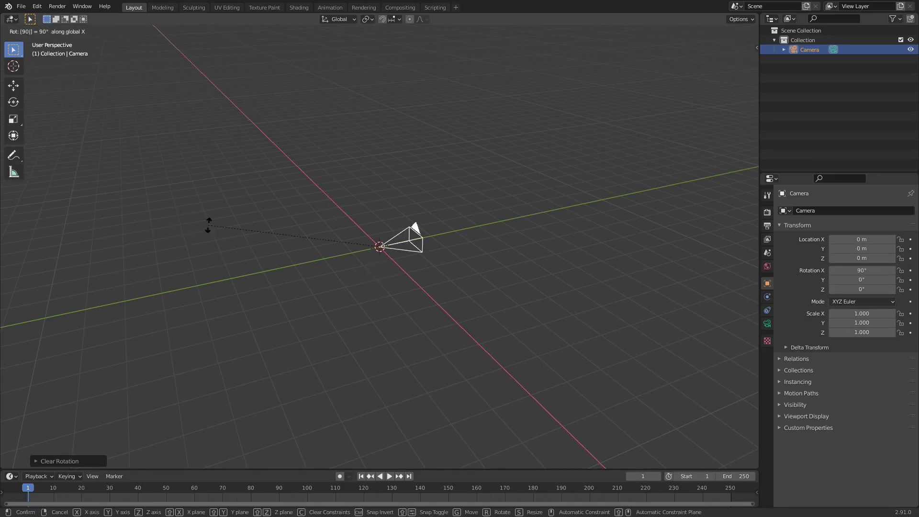
key(Return)
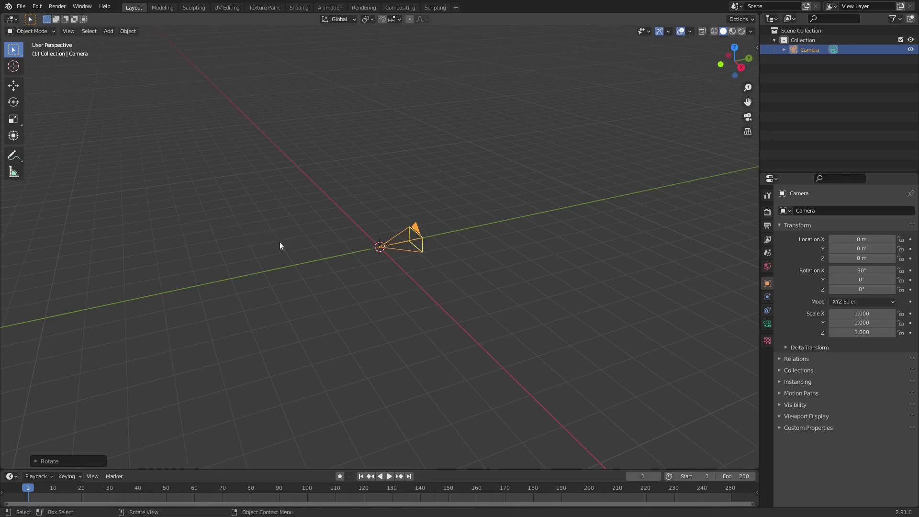
key(g)
key(y)
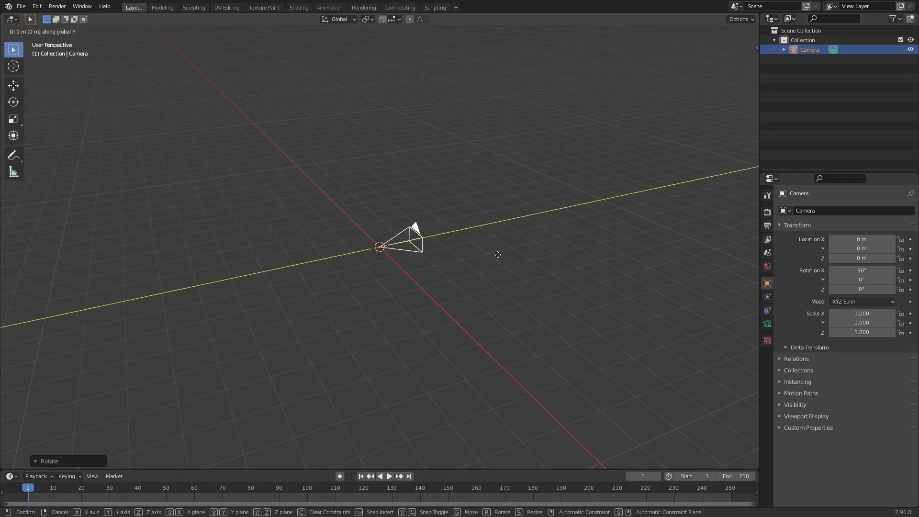
click(110, 302)
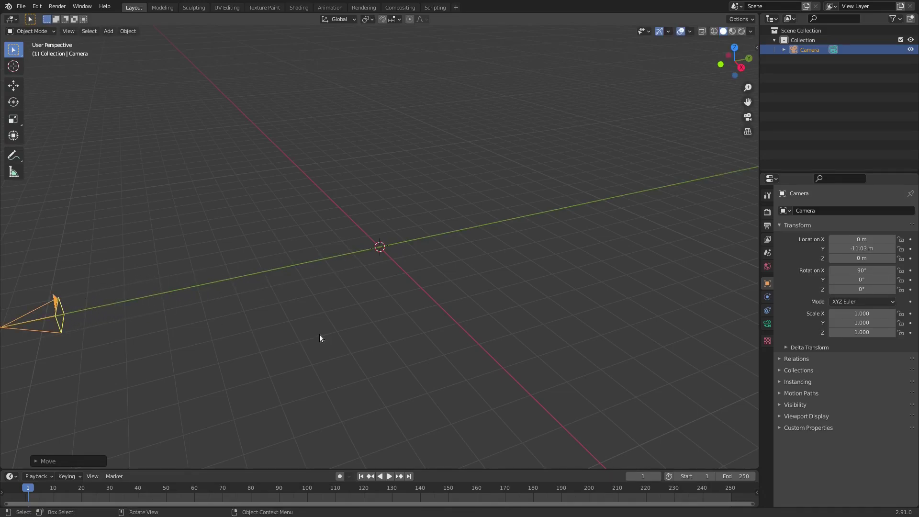
key(KP_0)
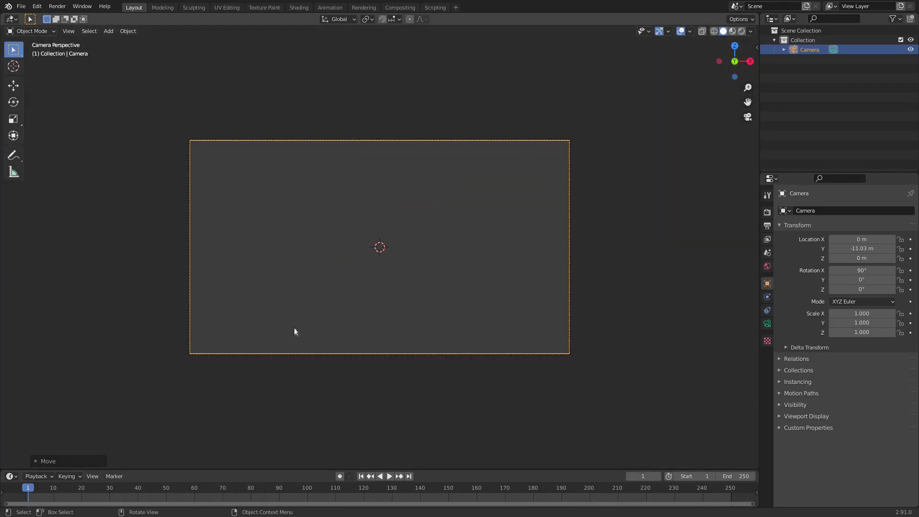
Add a plane, scale it up and lower it below the origin
key(shift+a)
mouse_move(367, 239)
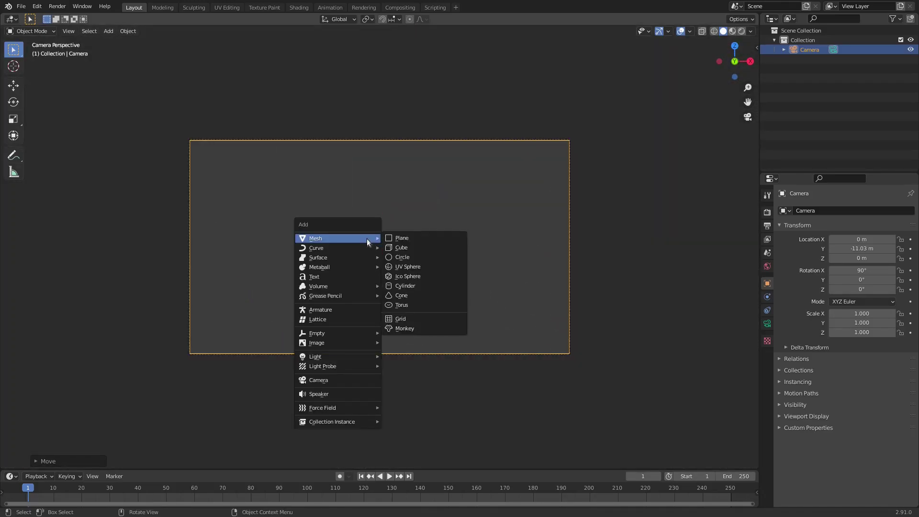
click(402, 238)
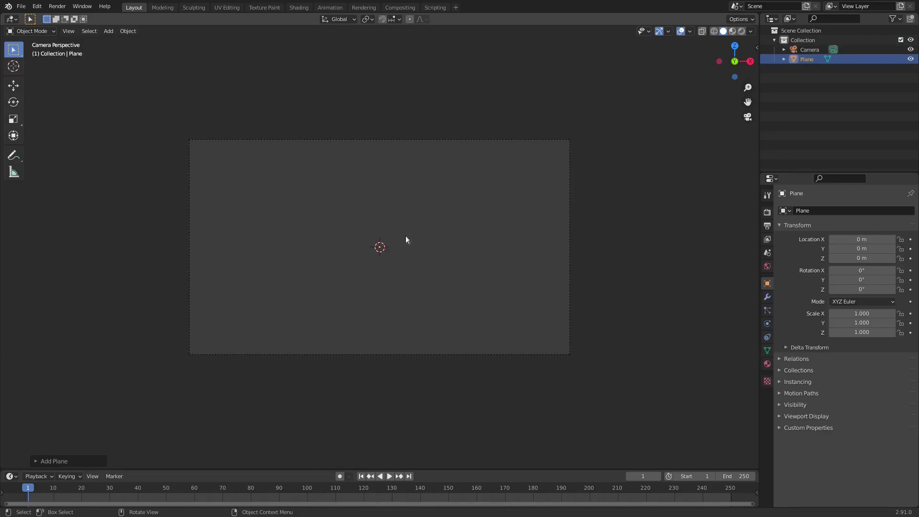
middle_drag(406, 235, 407, 257)
key(s)
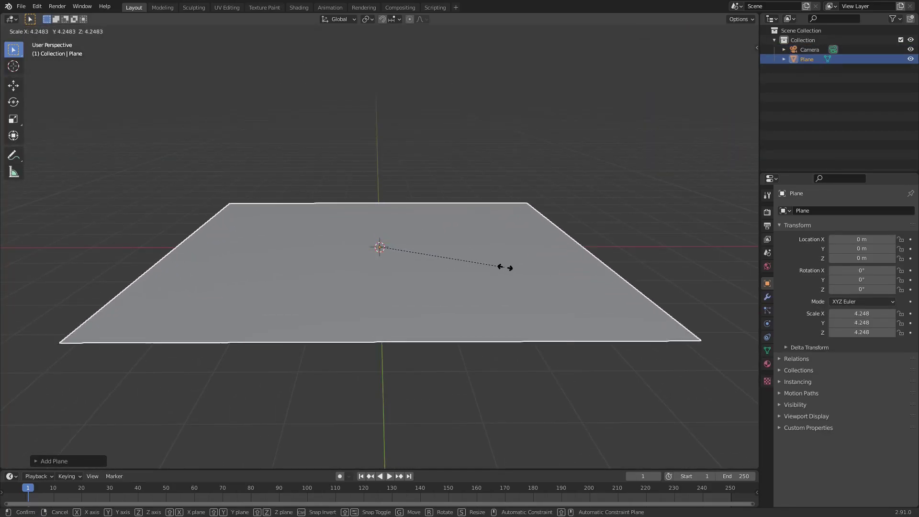
click(525, 270)
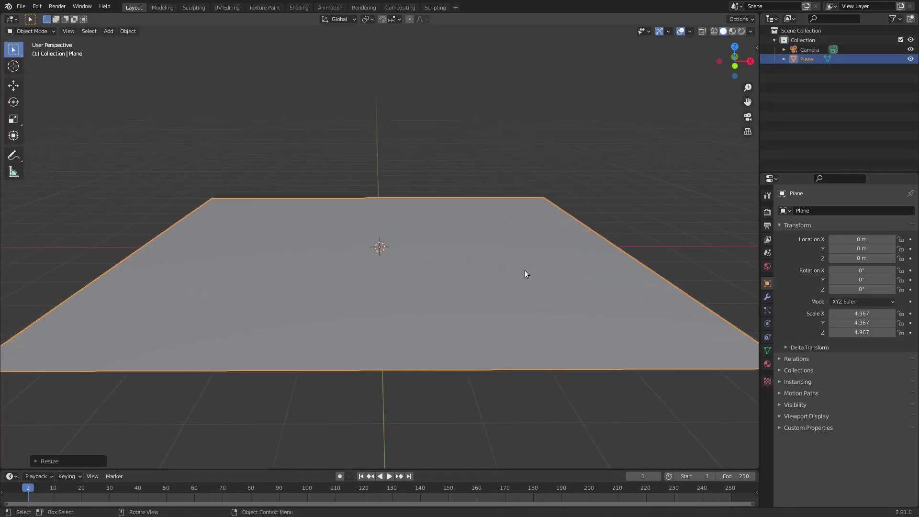
key(g)
key(z)
click(508, 313)
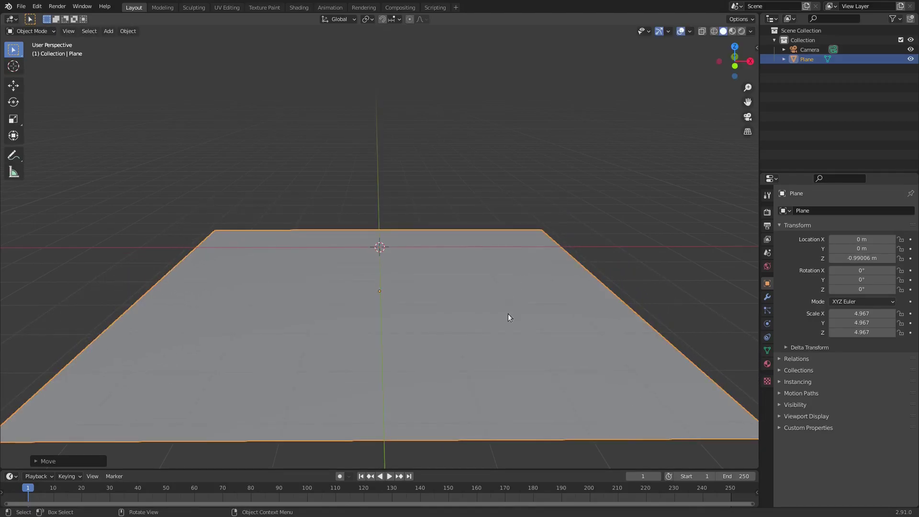
key(KP_0)
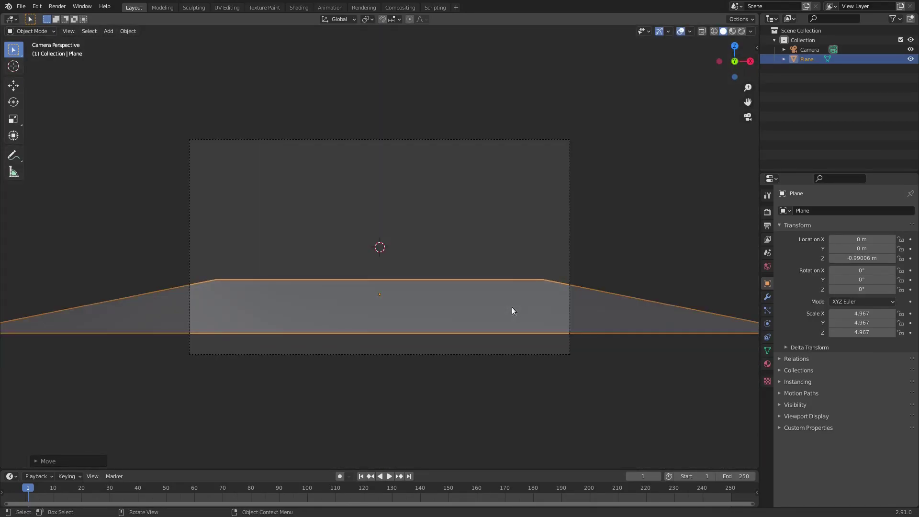
Enlarge the plane to scale 7.231 and lower it to Z -1.52 m
scroll(231, 277, up, 2)
key(s)
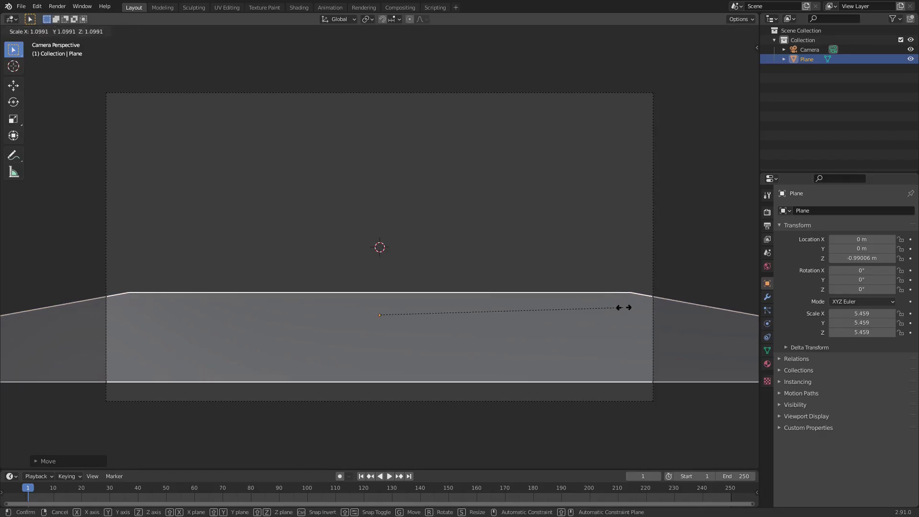
click(684, 290)
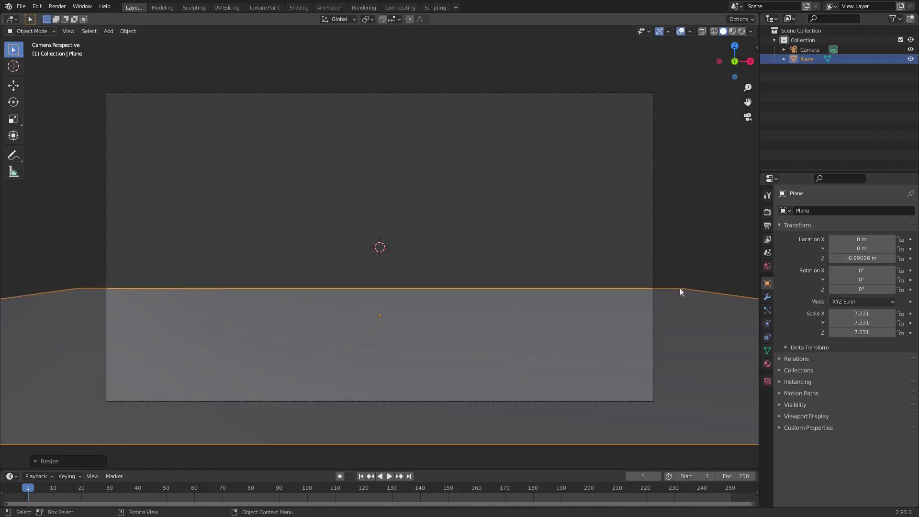
scroll(416, 303, down, 3)
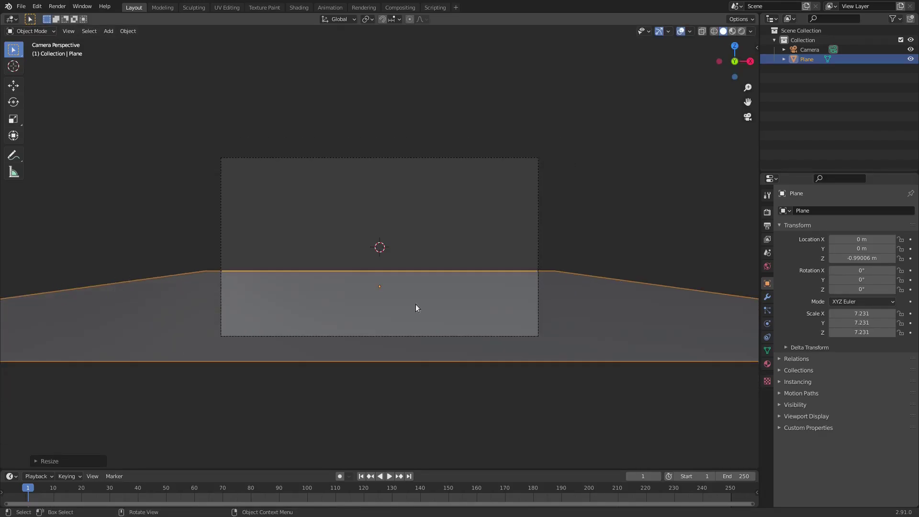
key(g)
key(z)
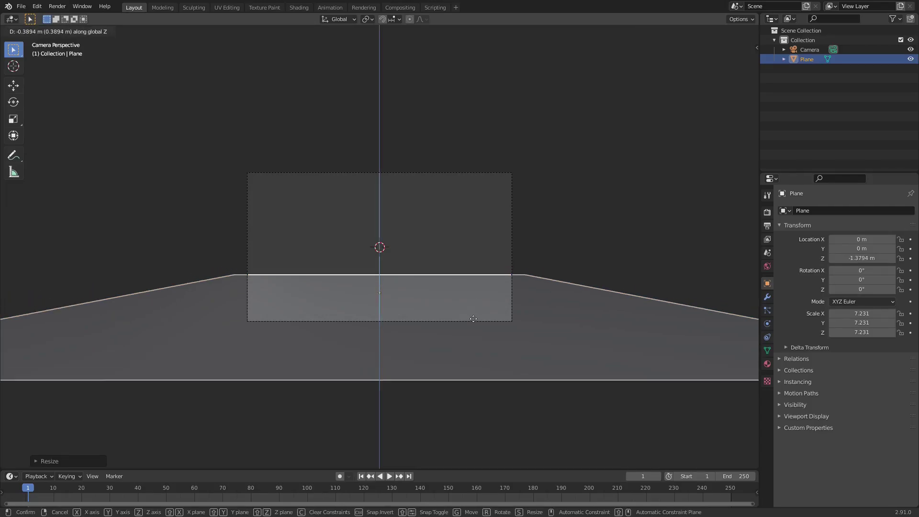
click(479, 325)
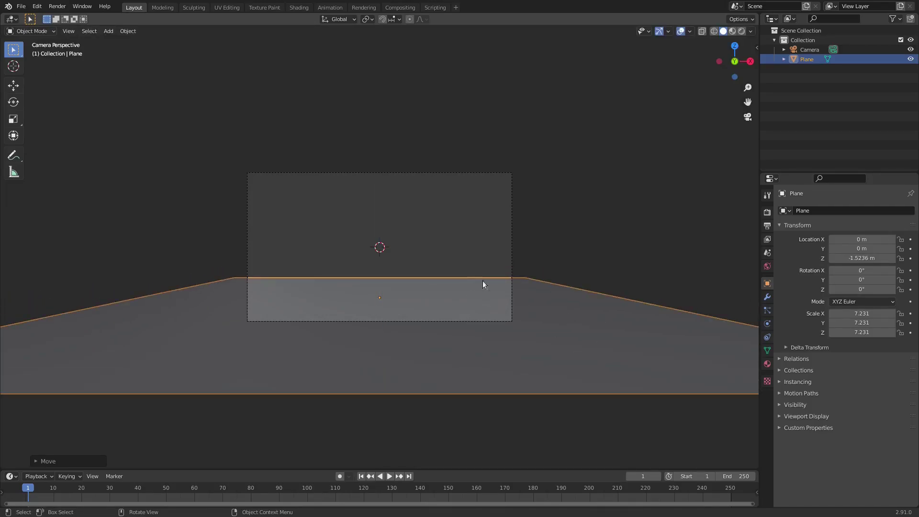
click(767, 297)
Add a Wave modifier to the floor plane, play the animation, and lower Height to 0.038 m
click(797, 211)
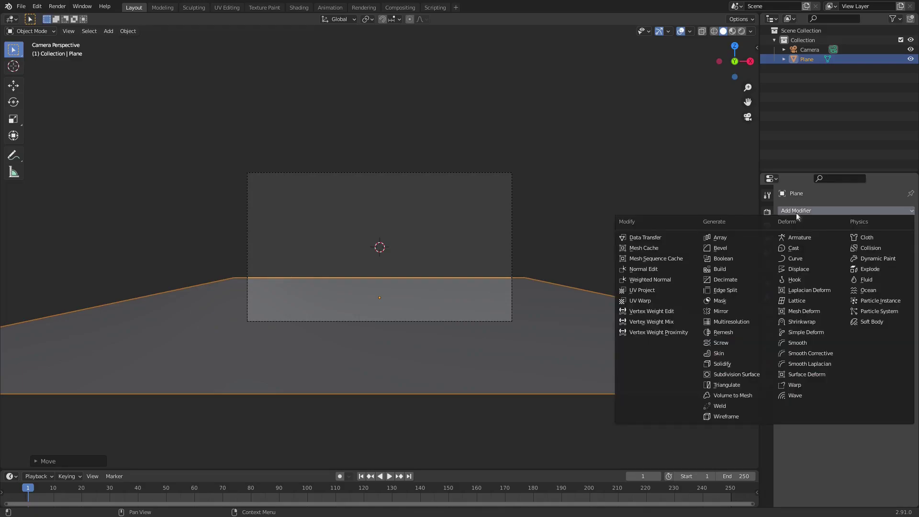
click(814, 395)
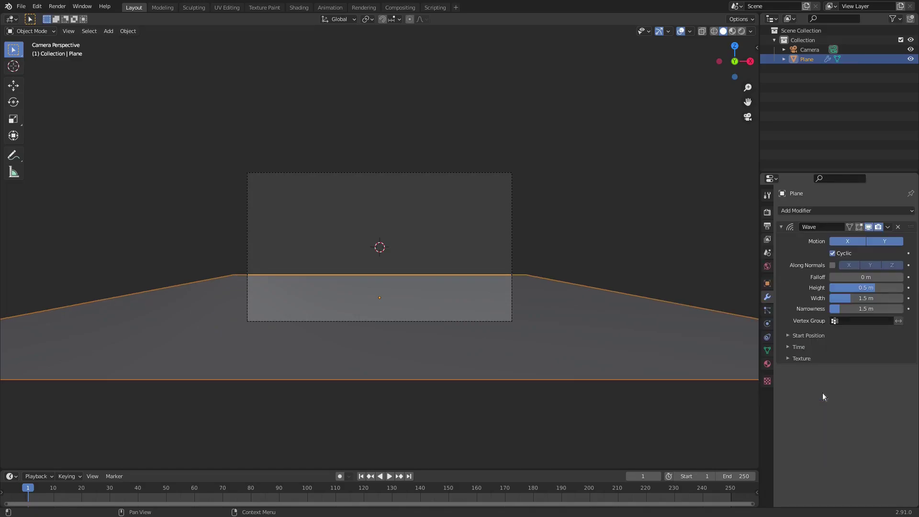
middle_drag(670, 364, 394, 449)
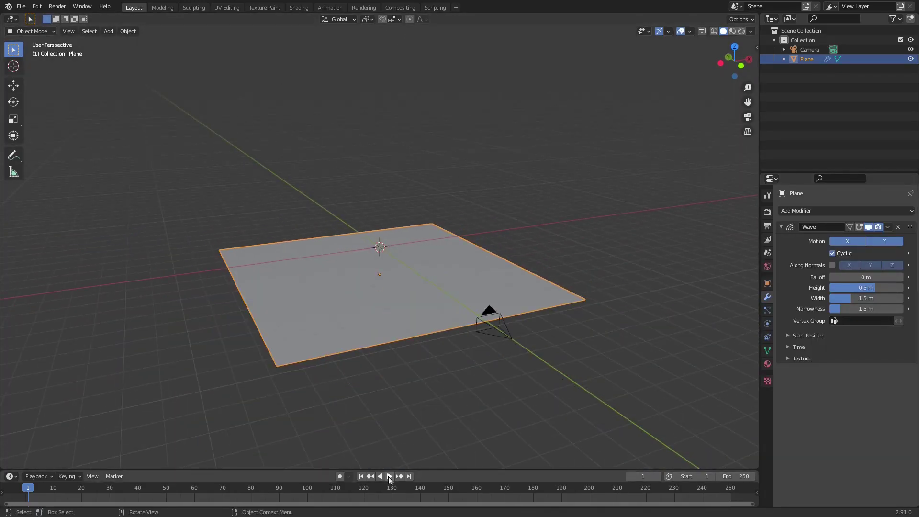
click(389, 476)
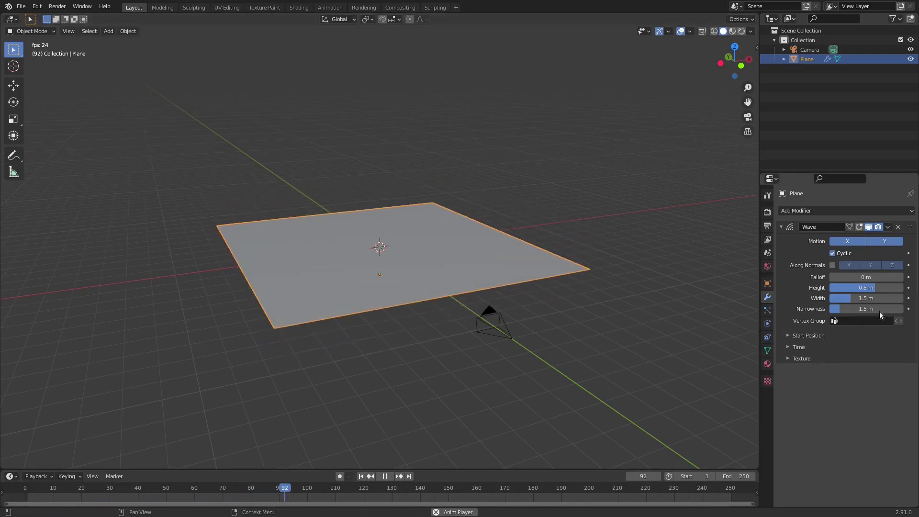
drag(876, 288, 861, 309)
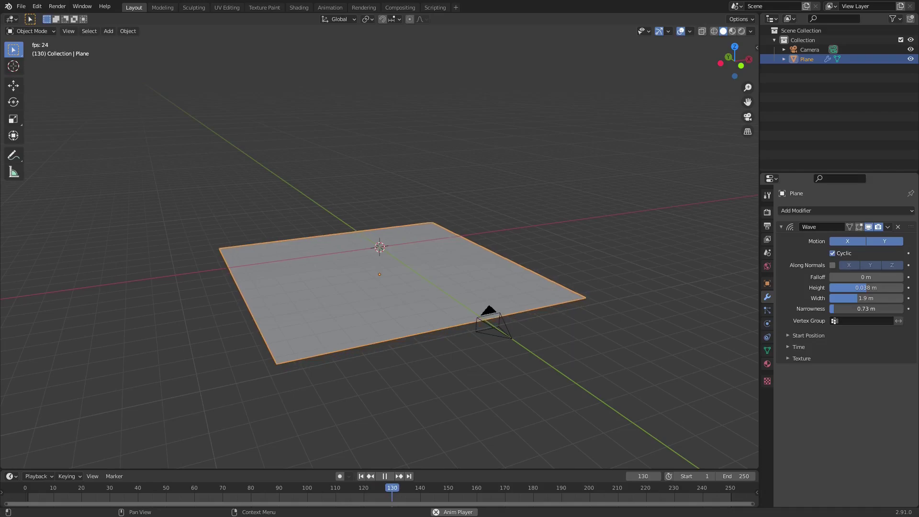
Shade the plane smooth and subdivide its mesh five times in Edit Mode
right_click(382, 252)
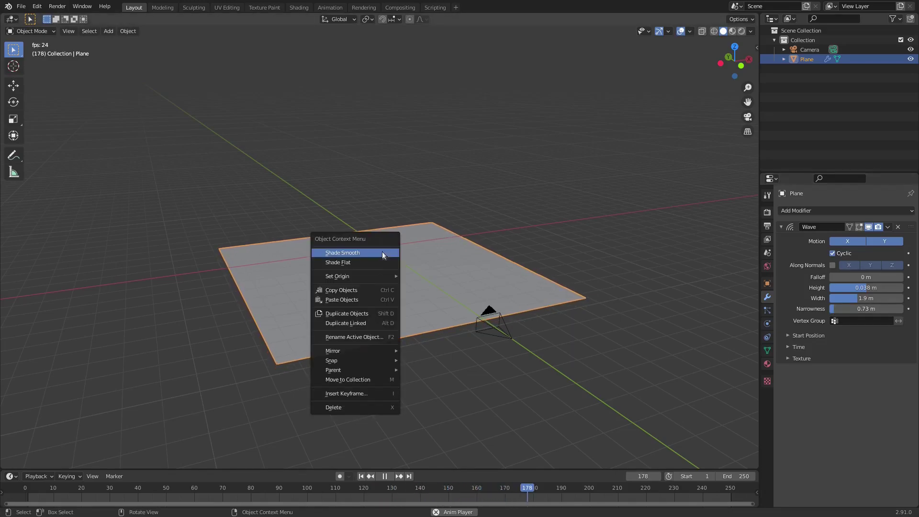
click(382, 252)
key(Tab)
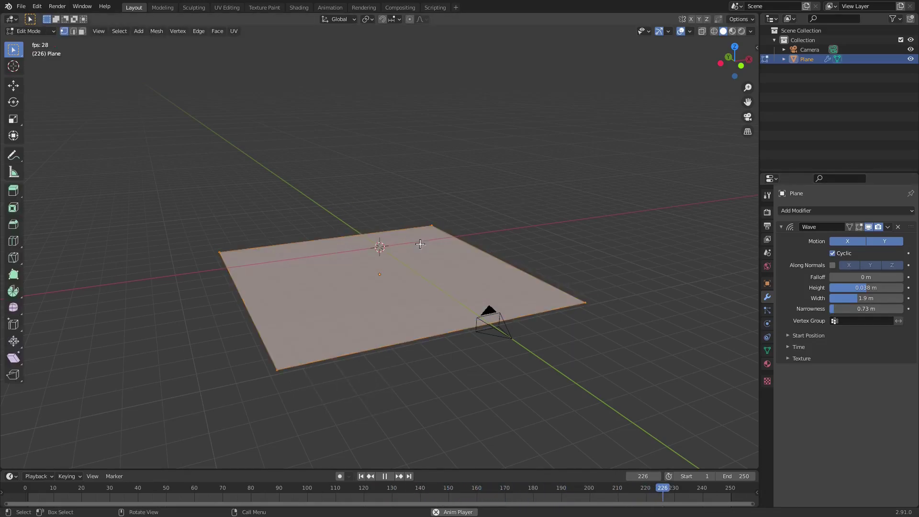
right_click(394, 256)
click(394, 256)
right_click(394, 257)
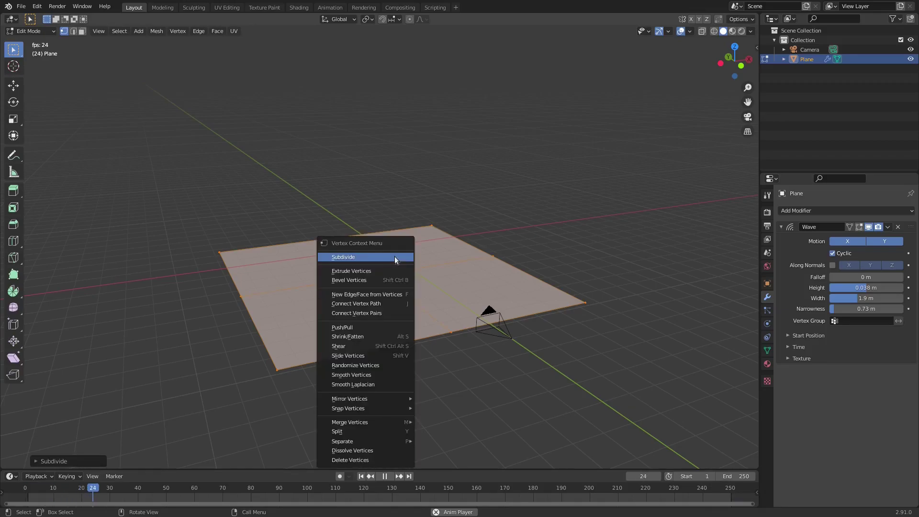
click(395, 257)
right_click(395, 257)
click(395, 256)
right_click(394, 257)
click(395, 257)
right_click(394, 256)
click(394, 256)
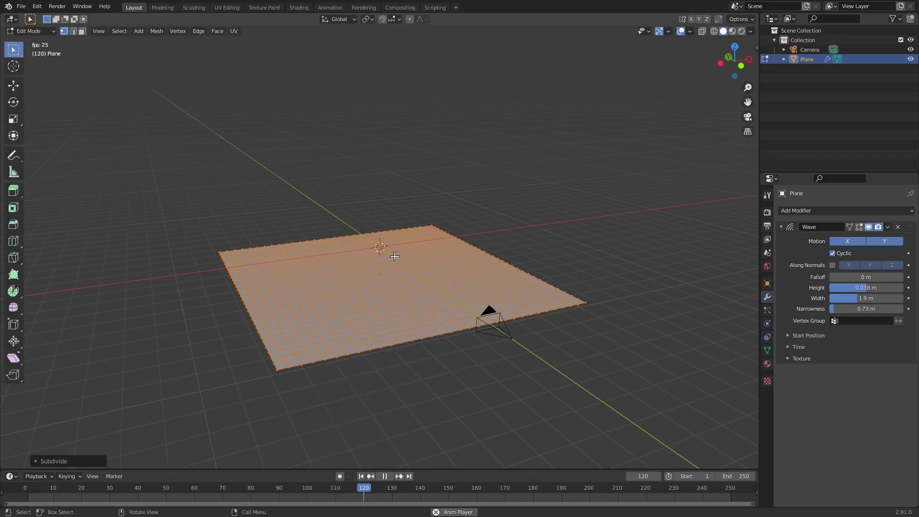
Subdivide the plane once more, then widen the wave to Width 2.7 m and Narrowness 4.9 m
key(Tab)
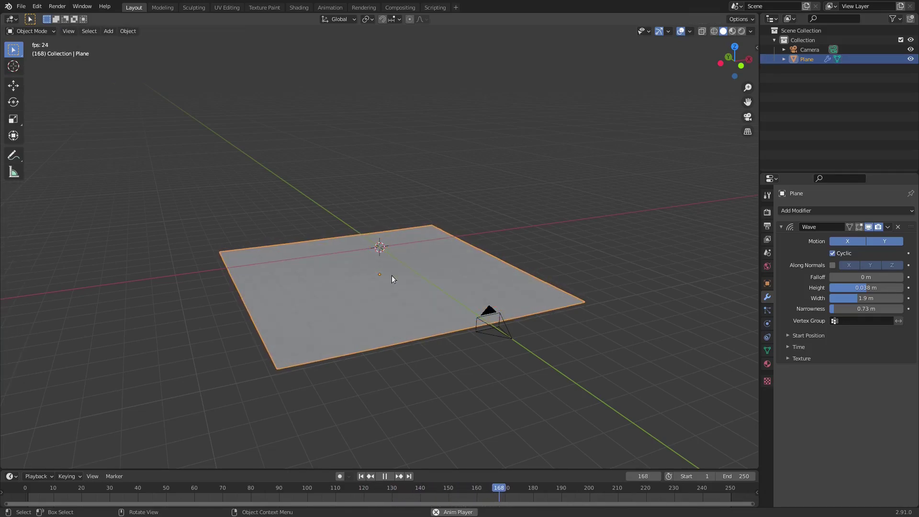
key(Tab)
right_click(398, 260)
click(397, 260)
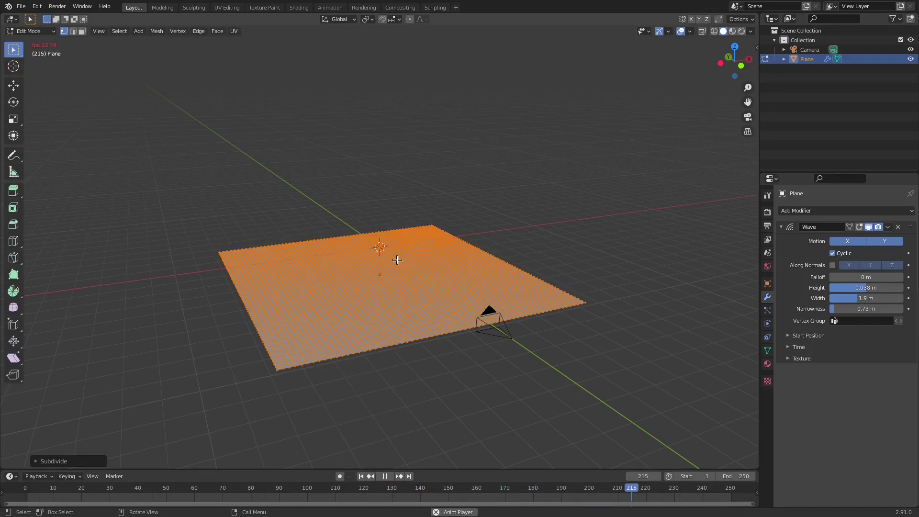
key(Tab)
scroll(410, 312, up, 2)
middle_drag(411, 312, 429, 305)
drag(842, 298, 867, 310)
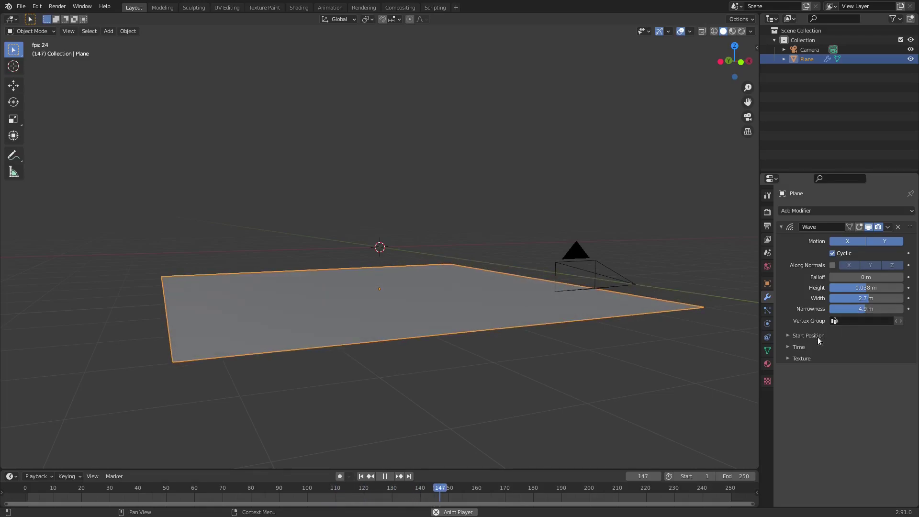
Set the Wave modifier's Time Speed to 0.12
click(799, 347)
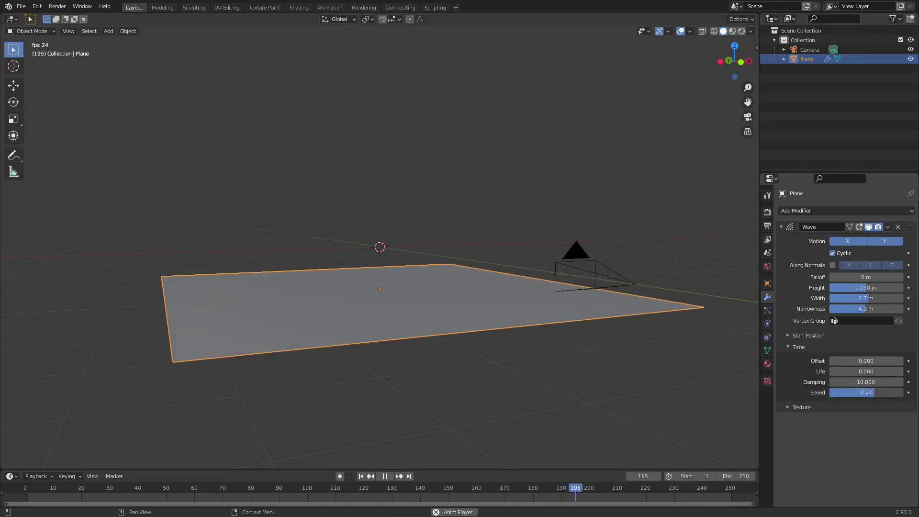
drag(866, 392, 853, 393)
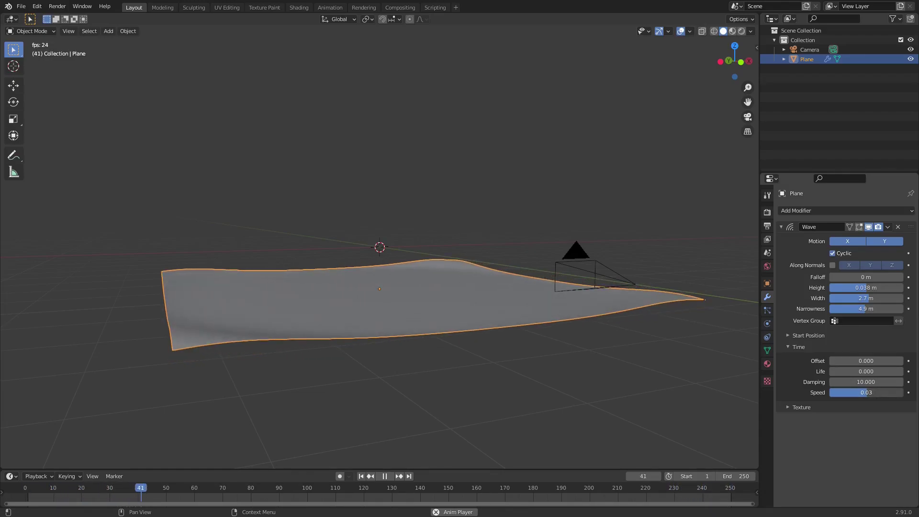
mouse_move(570, 354)
middle_down()
mouse_move(562, 364)
mouse_move(567, 355)
middle_up()
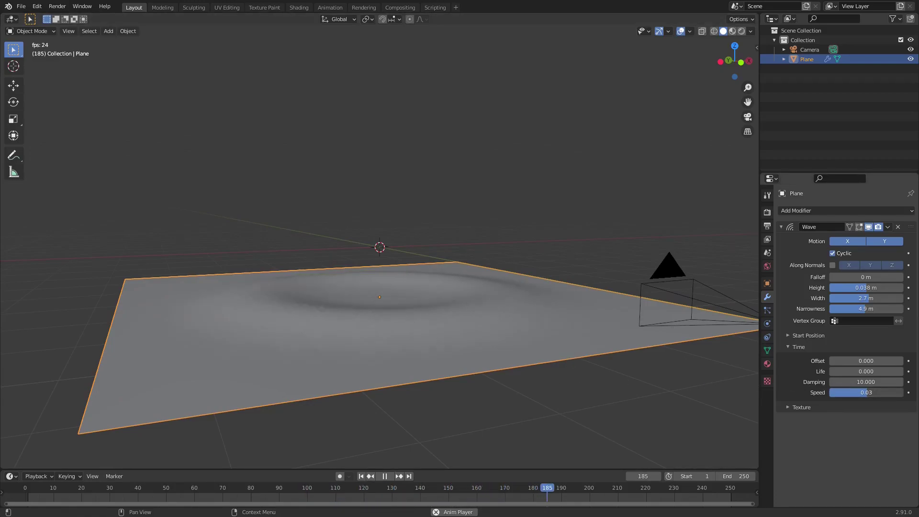
drag(866, 392, 871, 392)
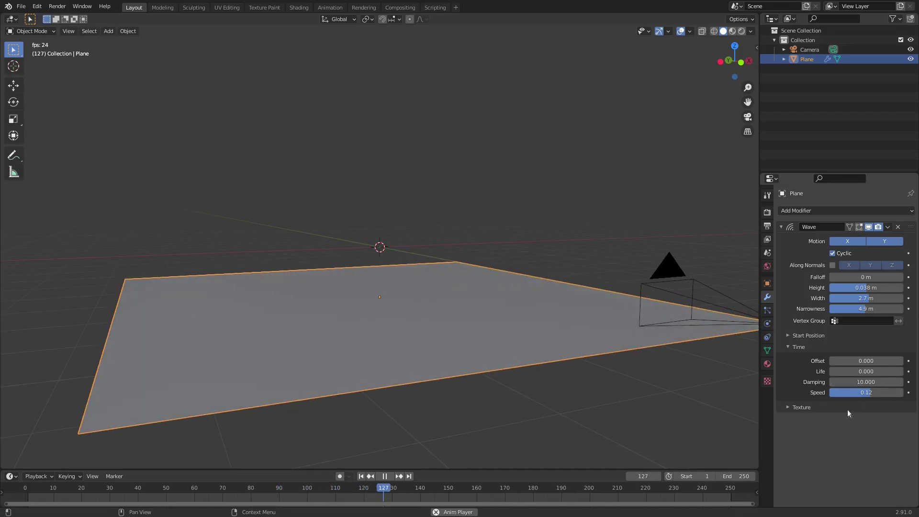
click(796, 346)
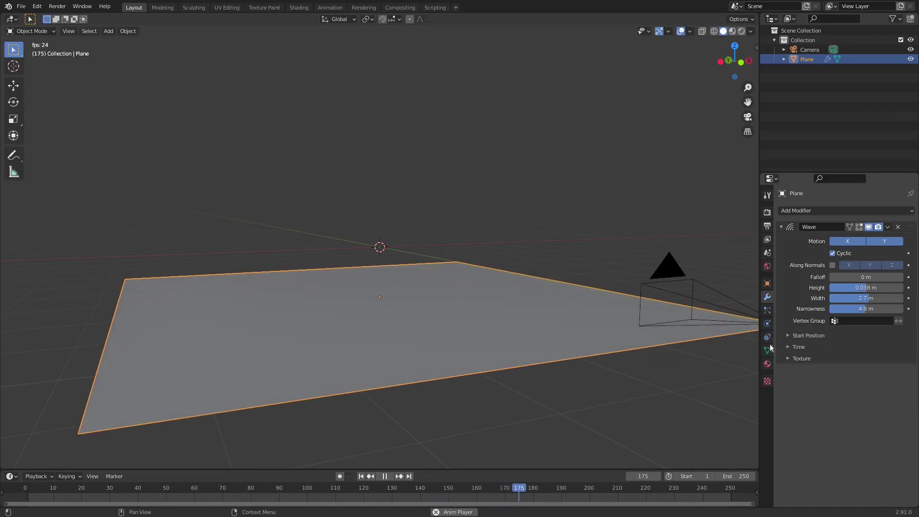
middle_drag(435, 251, 423, 243)
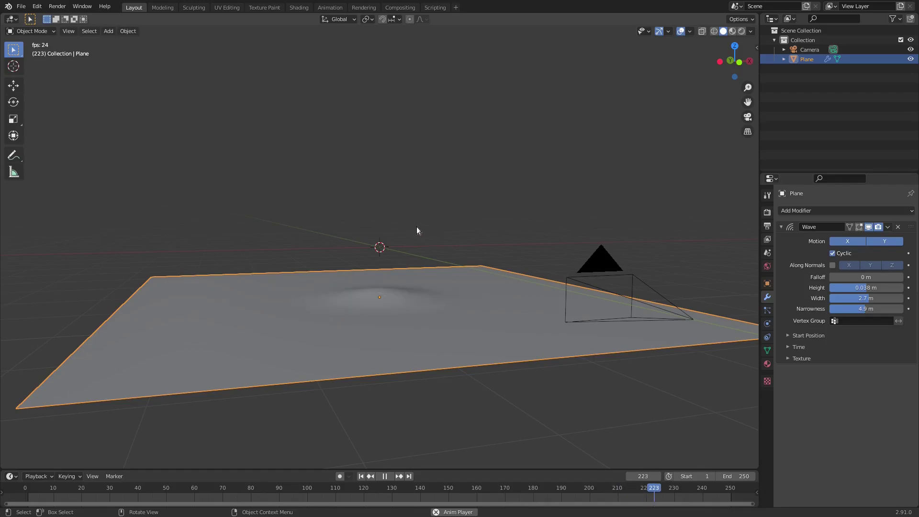
Add a Wireframe modifier to the floor plane
click(810, 210)
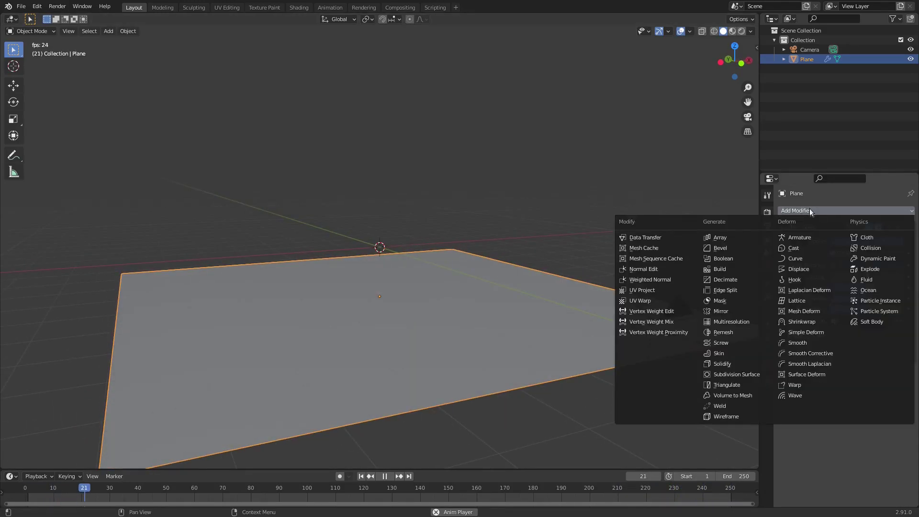
click(745, 416)
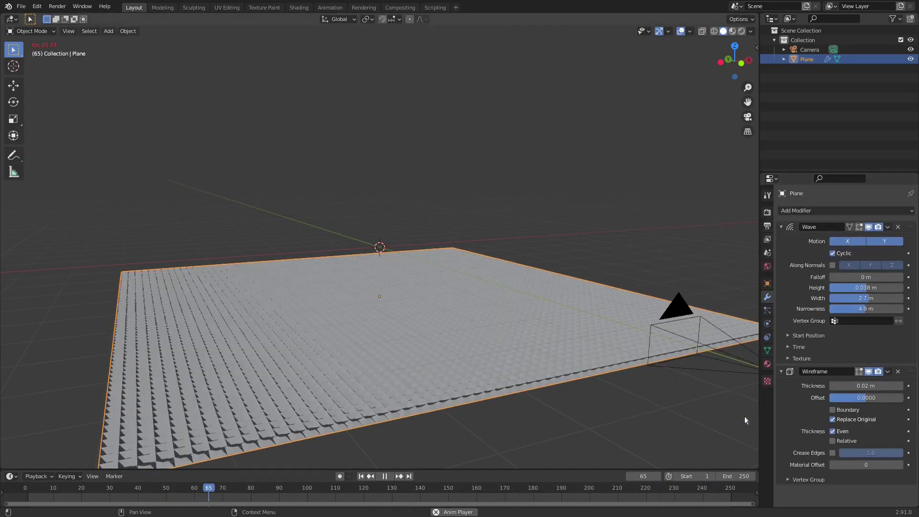
click(781, 227)
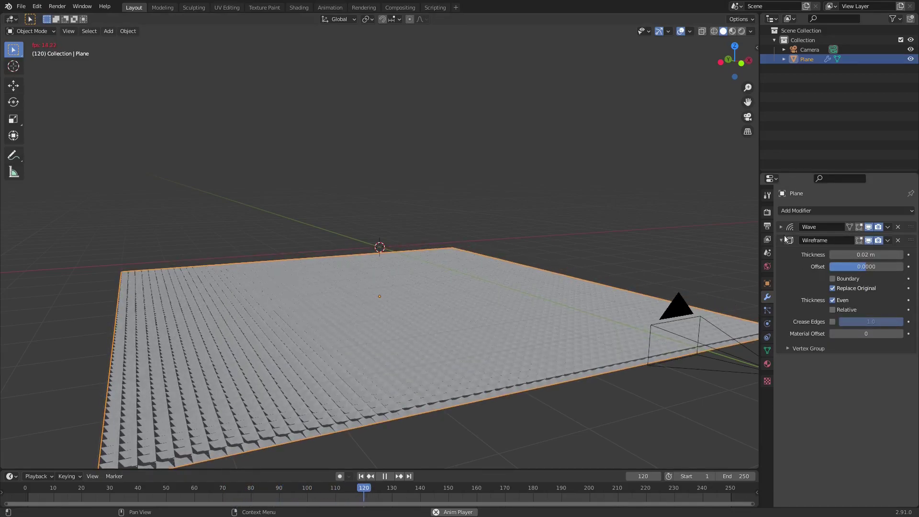
click(781, 241)
click(781, 240)
Thin the wireframe to 0.002 m thickness and move it above the Wave modifier
drag(866, 254, 840, 254)
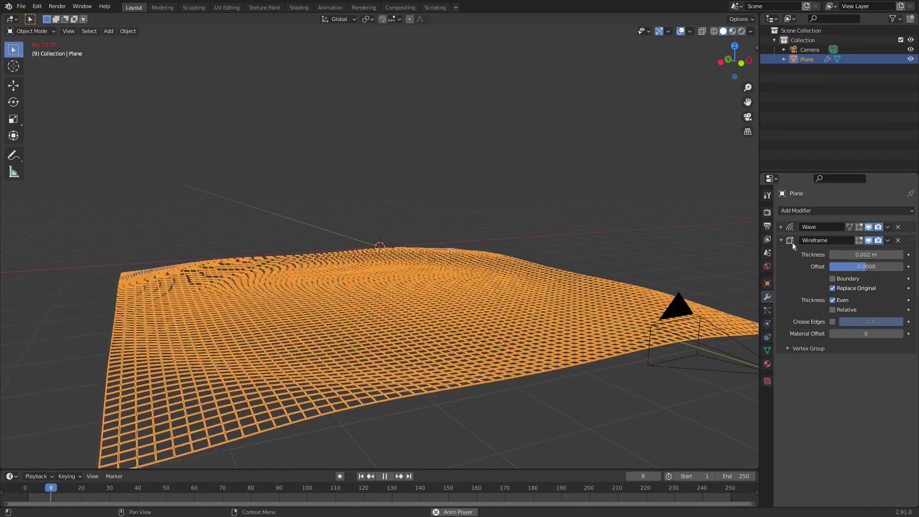
click(781, 239)
drag(912, 233, 911, 245)
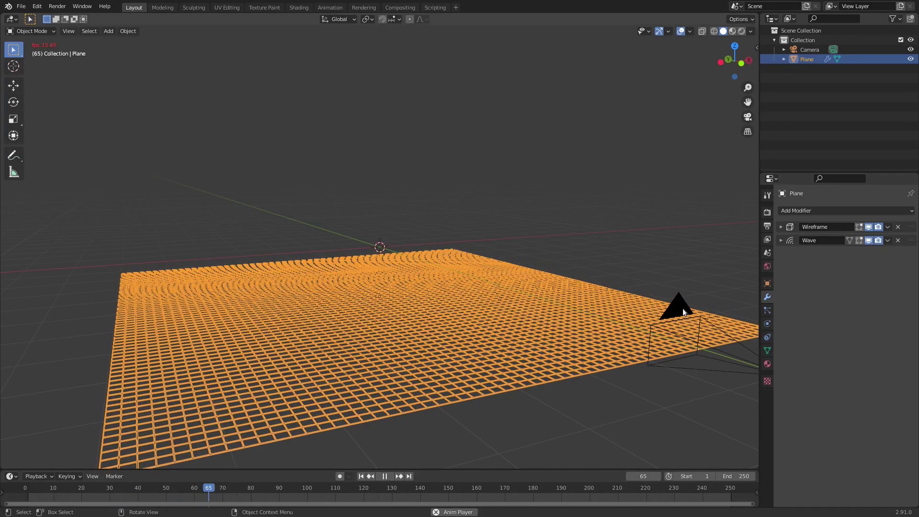
click(683, 309)
Look through the scene camera, zoom in, and select the wave plane
middle_drag(652, 254, 647, 268)
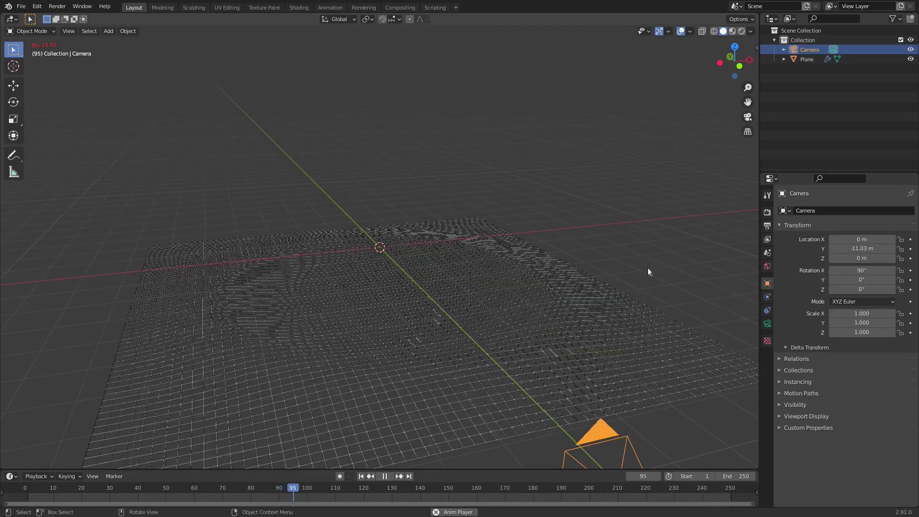
key(KP_0)
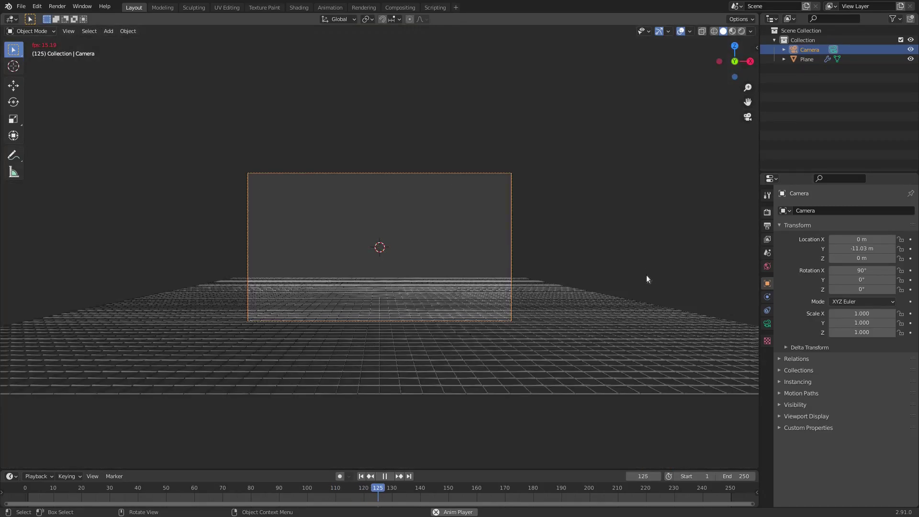
scroll(646, 275, up, 3)
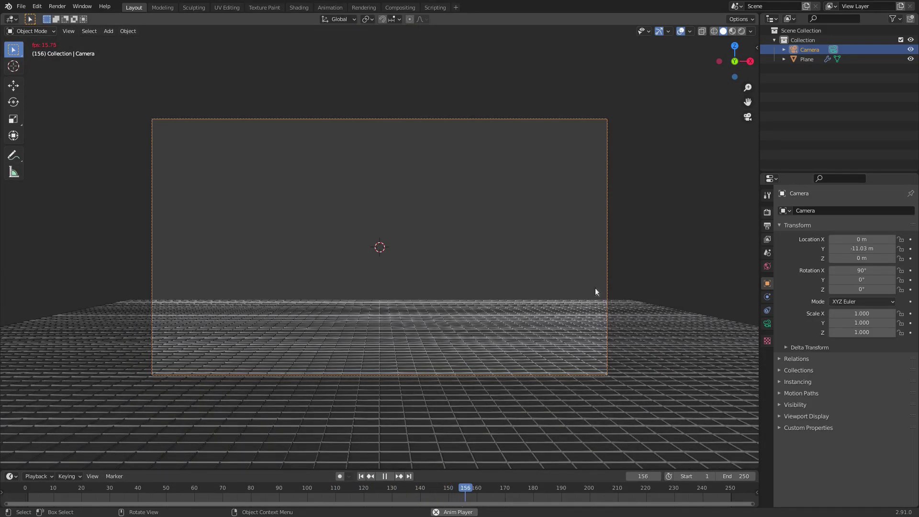
click(507, 335)
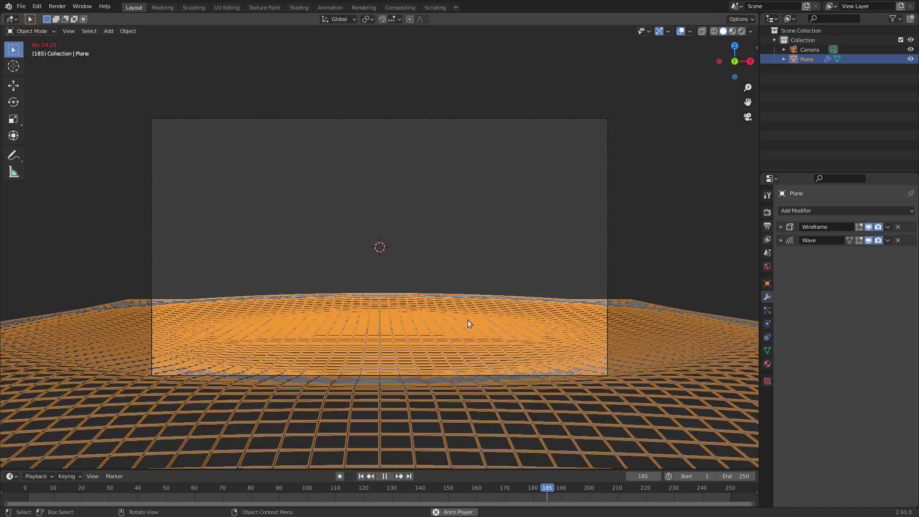
Switch the viewport to Rendered shading and set the World background colour to black
click(742, 30)
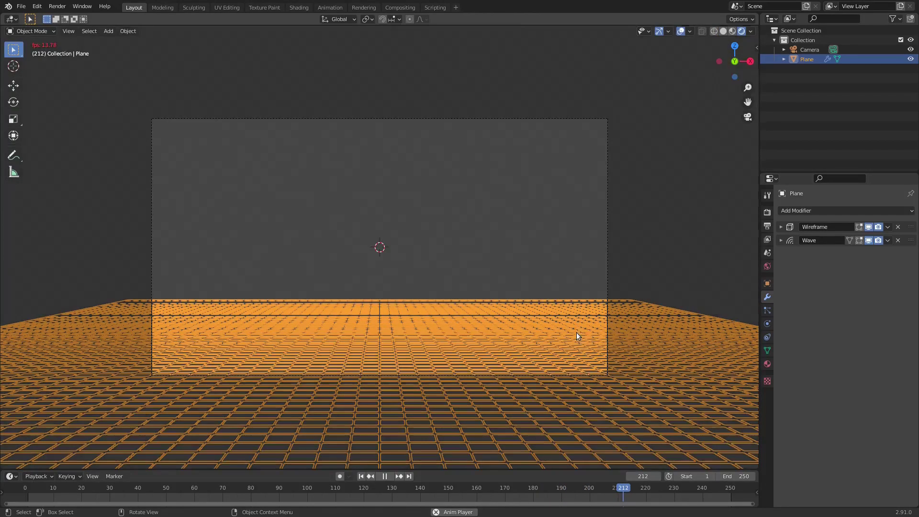
click(767, 266)
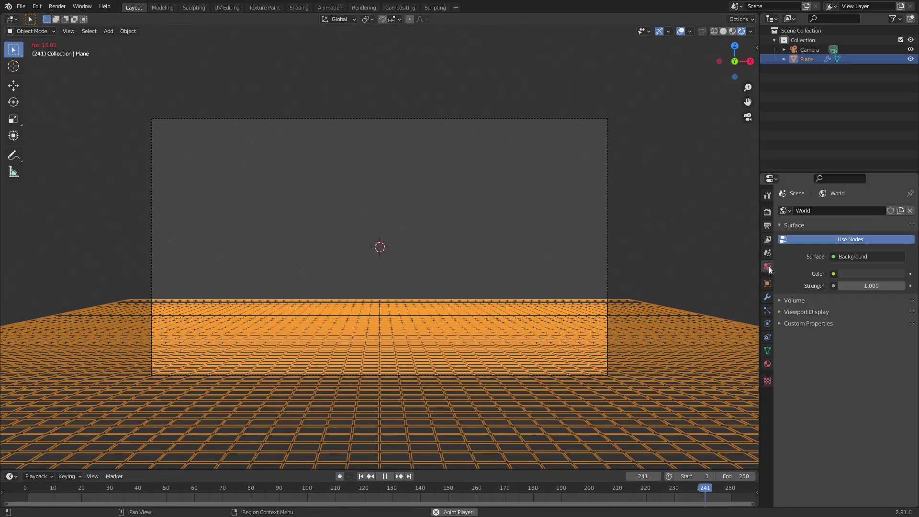
click(855, 274)
drag(895, 143, 894, 225)
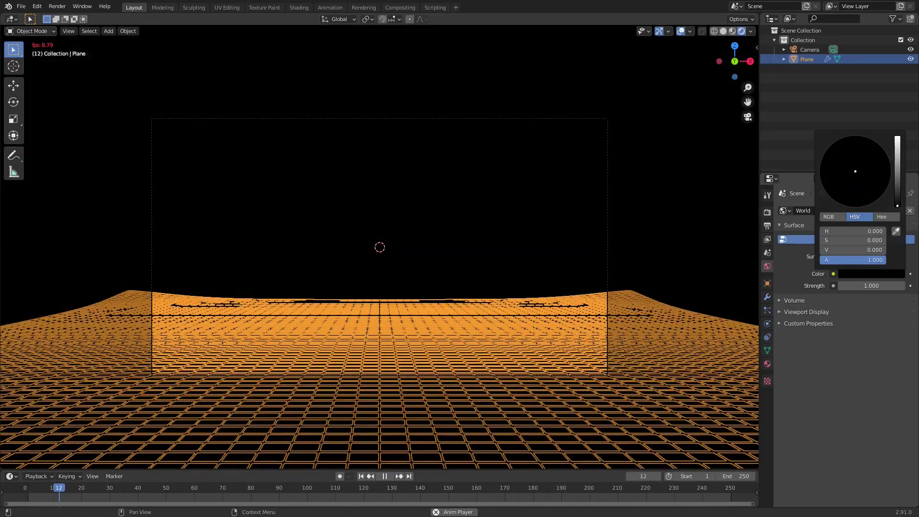
click(766, 365)
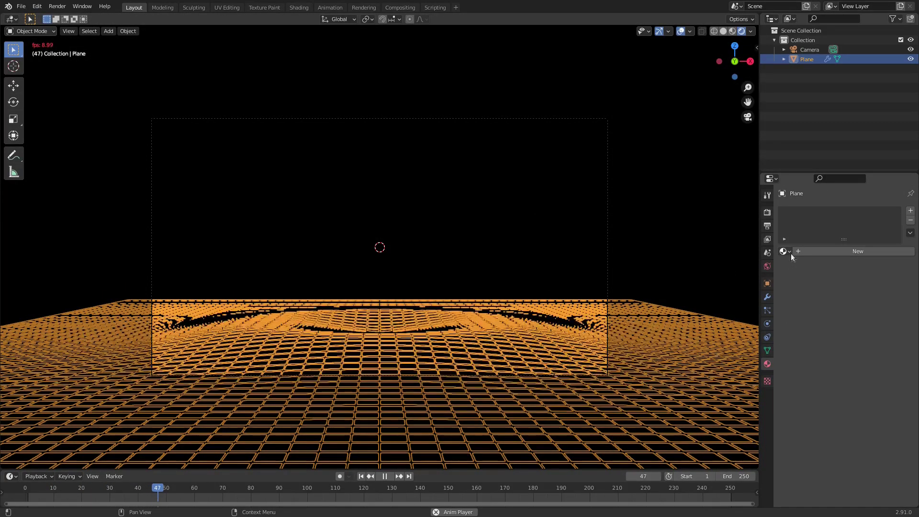
Assign the existing 'Material' to the plane and set its Base Color to bright green
click(788, 252)
click(799, 267)
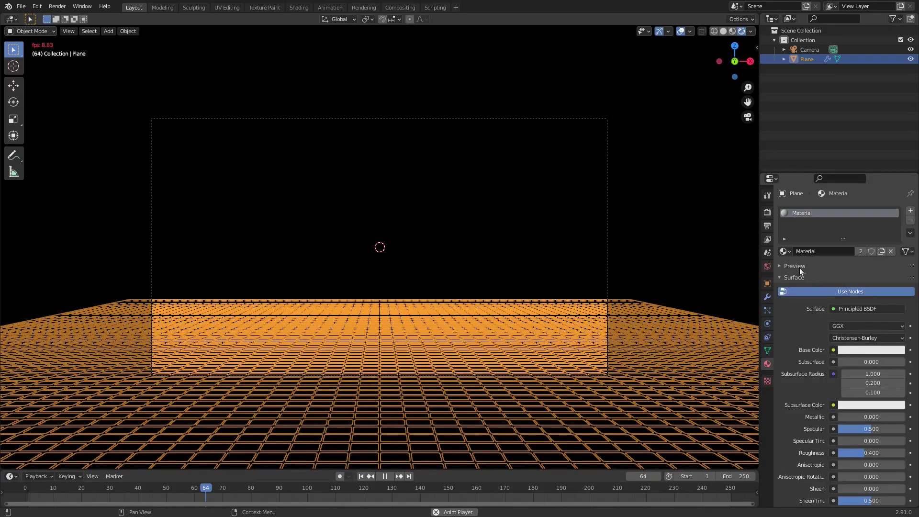
click(860, 350)
click(831, 232)
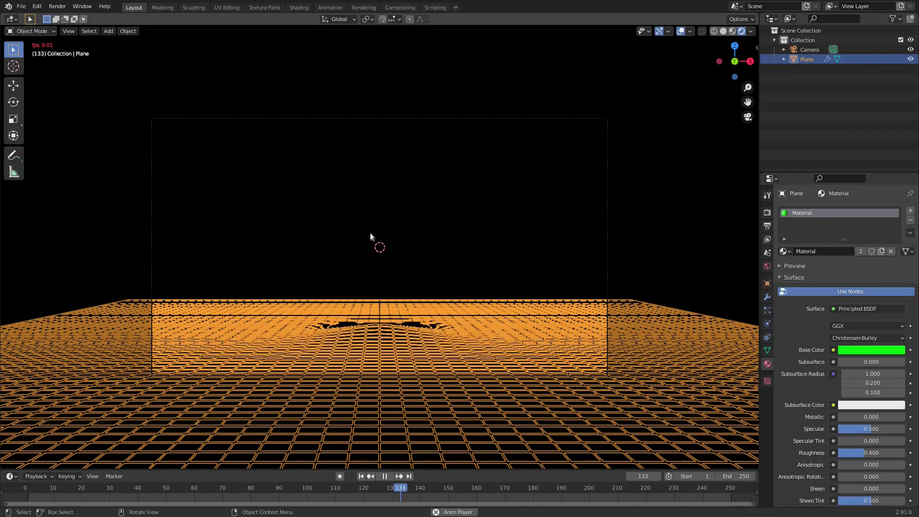
key(shift+a)
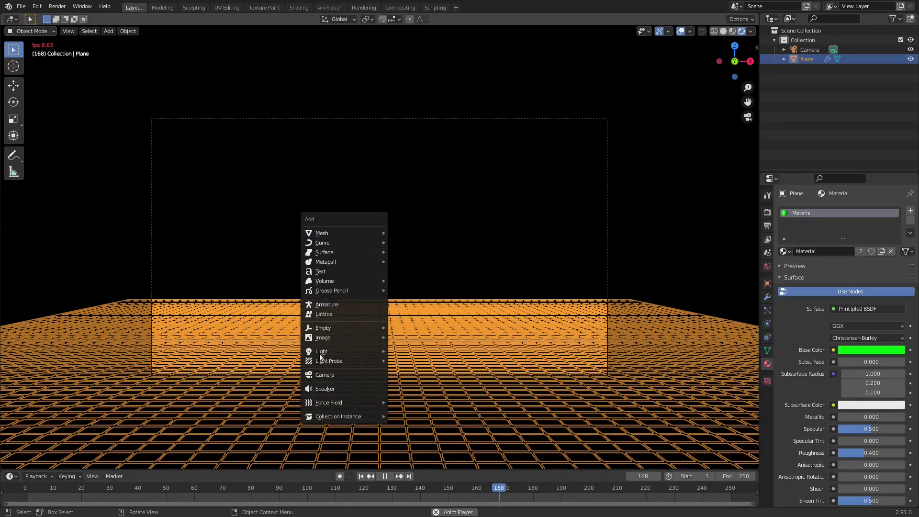
Add a point light and raise it along Z above the wave grid
mouse_move(322, 353)
click(424, 351)
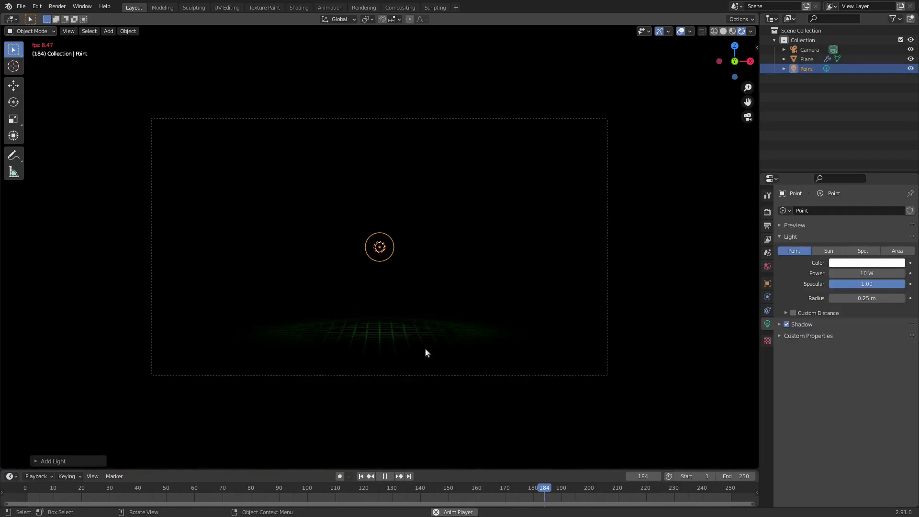
key(g)
key(z)
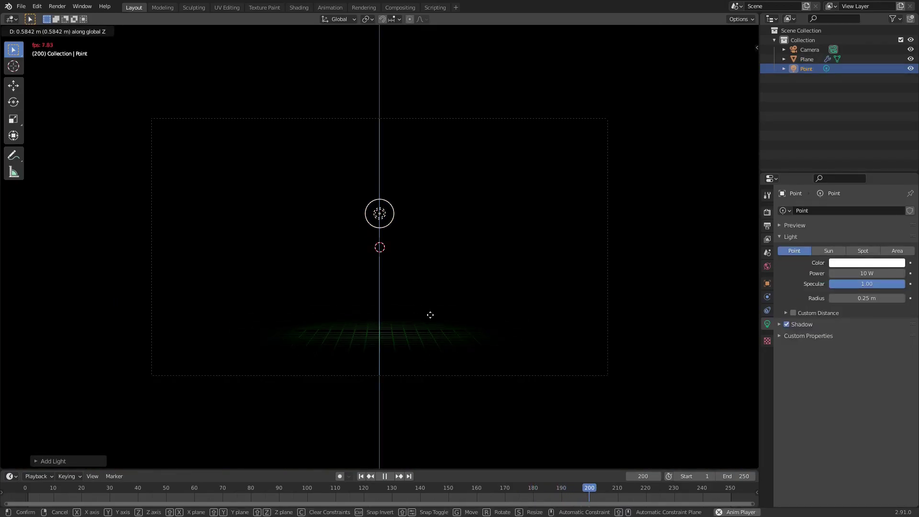
click(431, 314)
Set the point light's power, trying 50 and 100 W before settling on 50 W
click(853, 274)
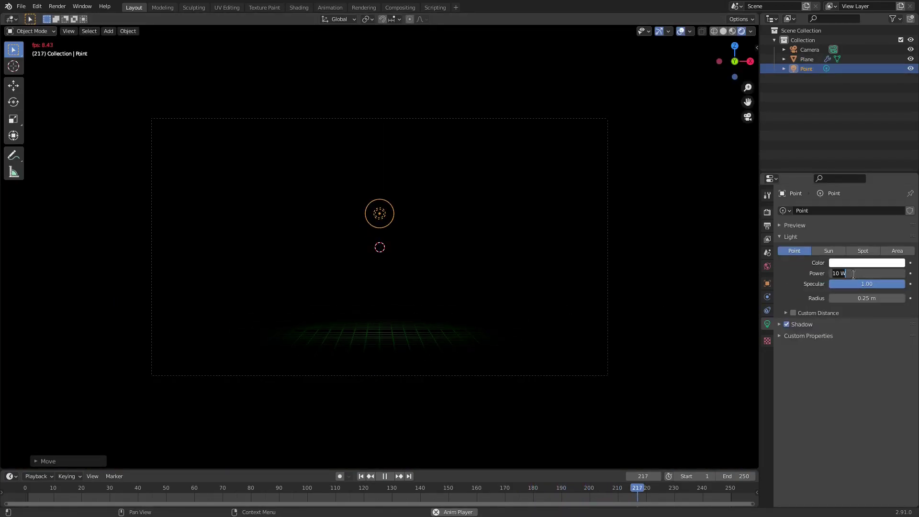
text(50)
key(Return)
click(853, 274)
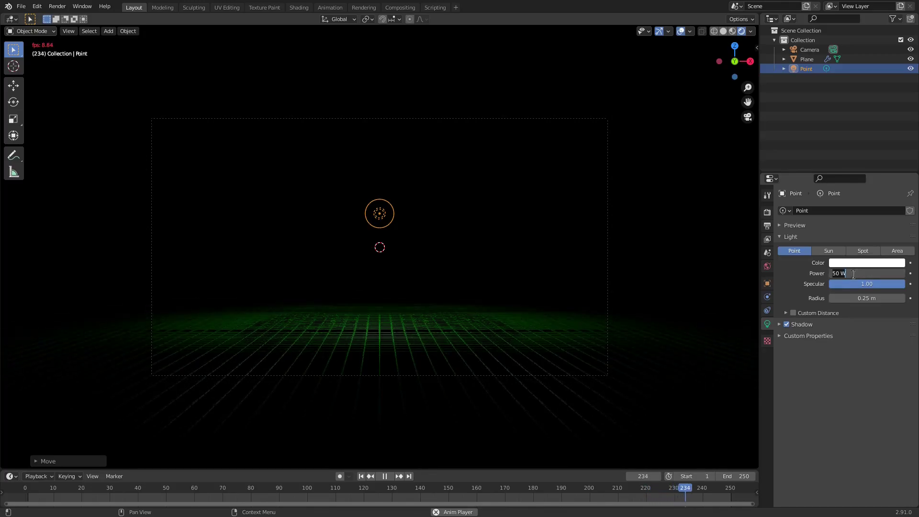
text(100)
key(Return)
click(853, 274)
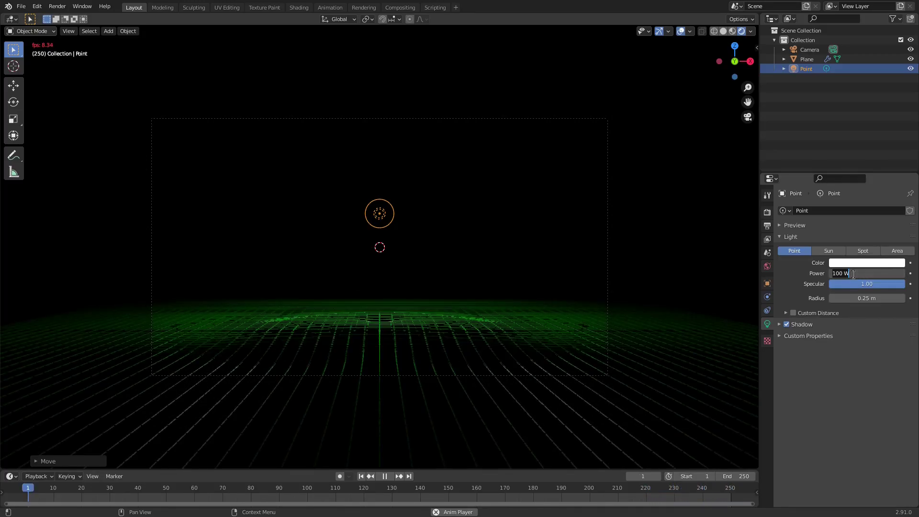
text(50)
key(Return)
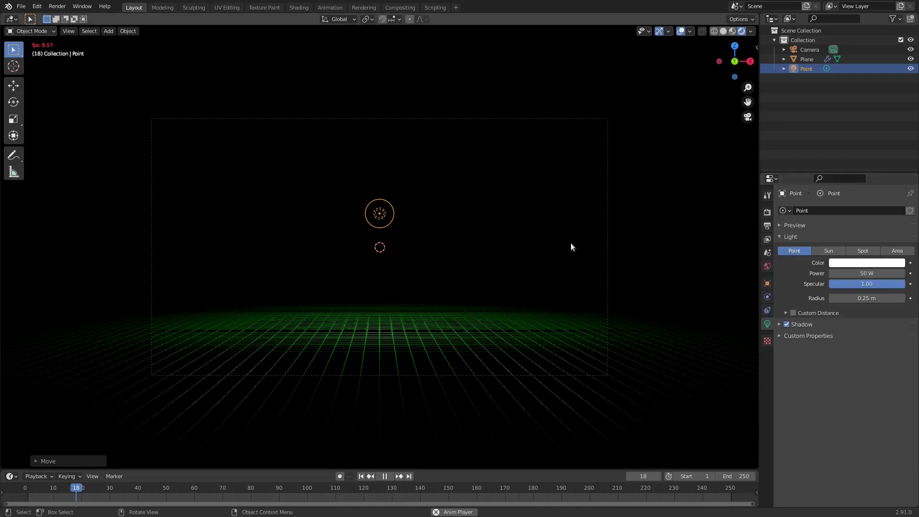
Lower the light along Z, shift it along Y, and select the wave plane
key(g)
key(z)
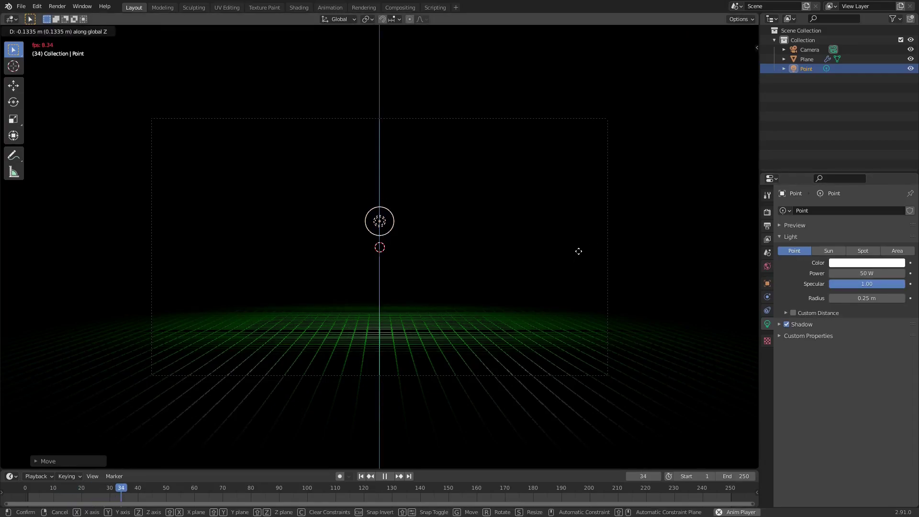
click(578, 251)
key(g)
key(y)
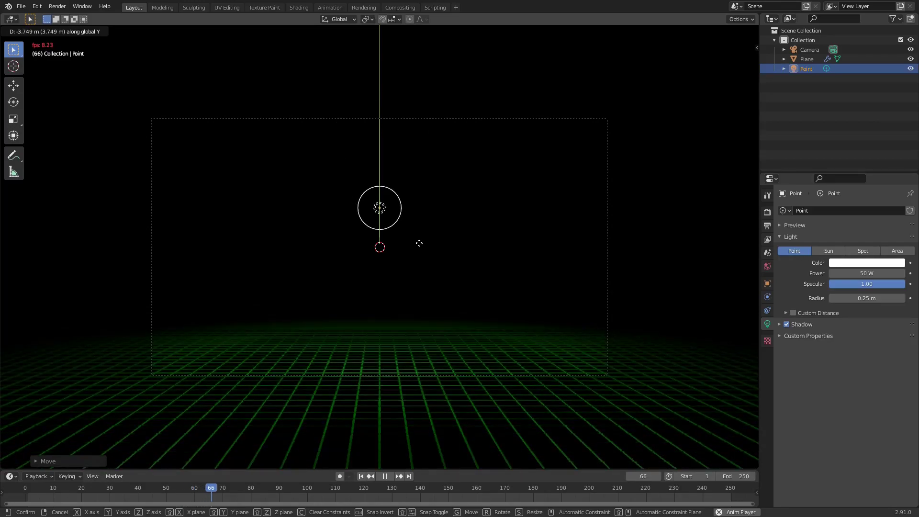
click(412, 273)
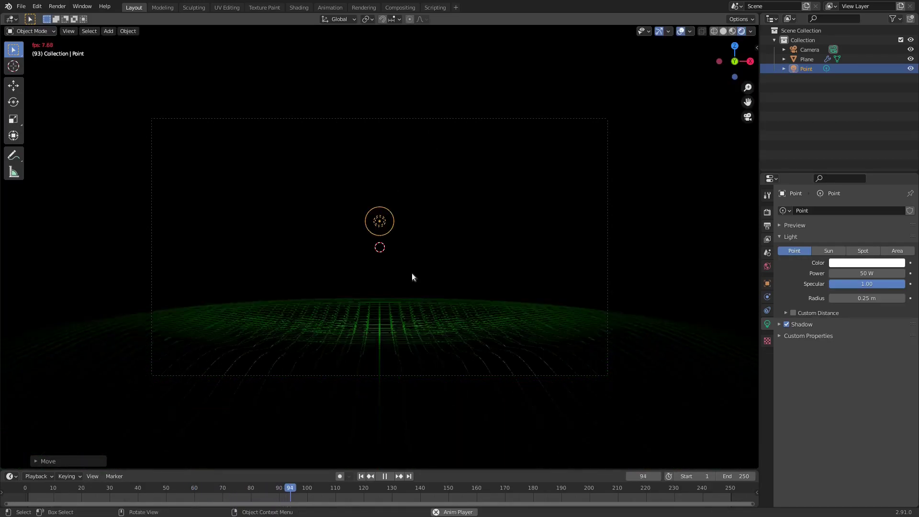
click(418, 341)
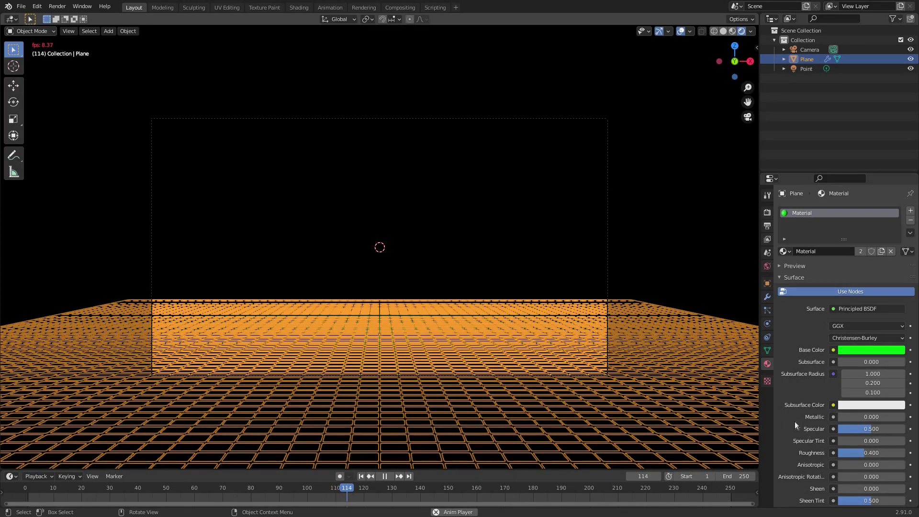
Set the plane material's Specular and Roughness to 0 and hide viewport overlays
drag(869, 429, 814, 429)
drag(866, 449, 829, 453)
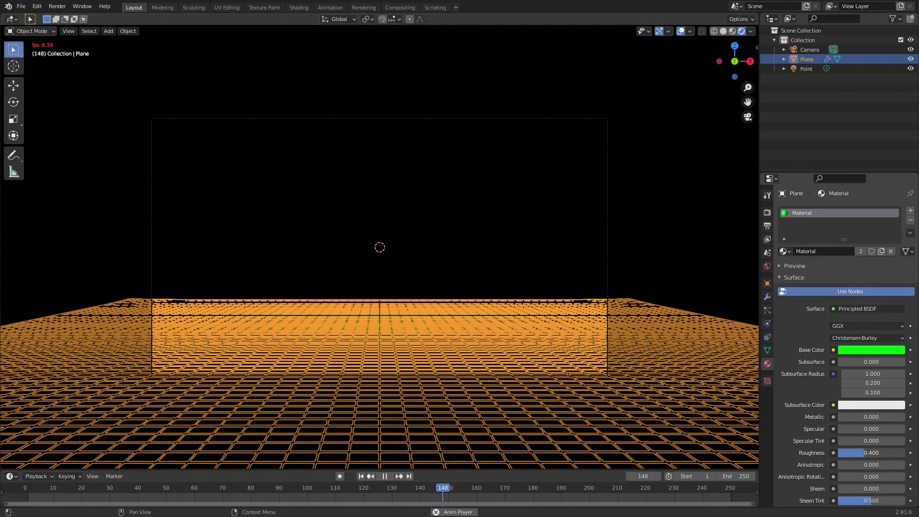
click(680, 31)
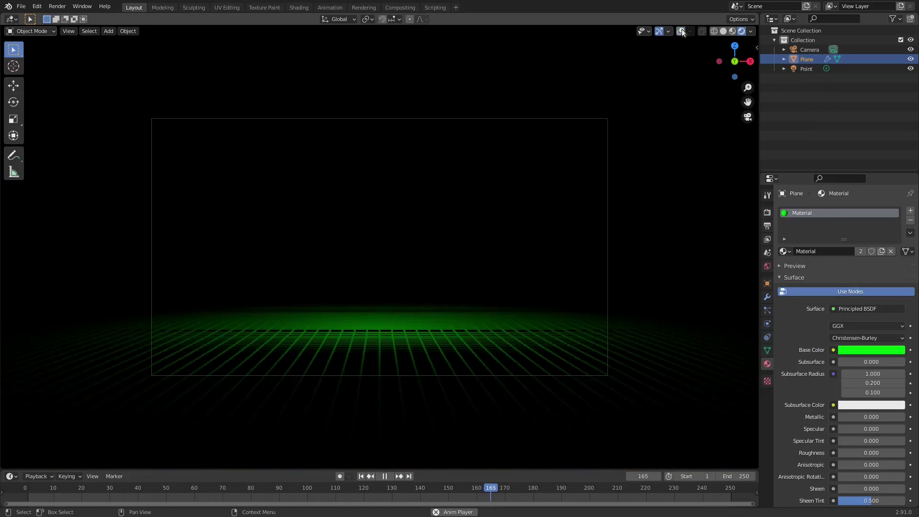
Turn off Viewport Denoising in the Eevee render settings
scroll(553, 272, up, 2)
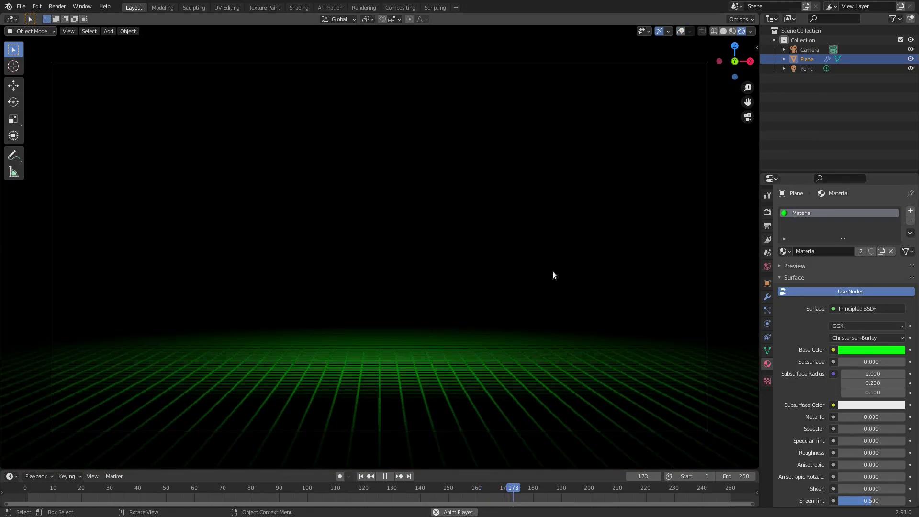
click(768, 212)
click(836, 261)
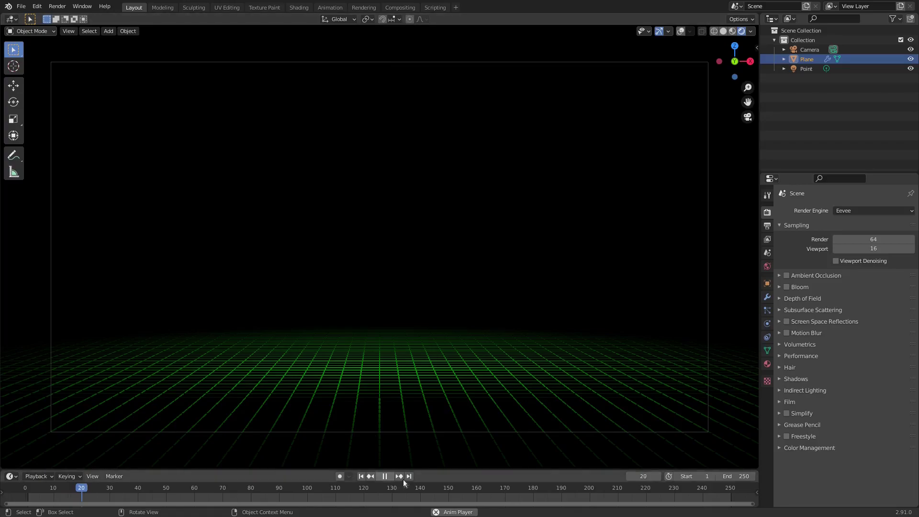
Pause playback, rotate the plane 45° around Z, and replay the wave from frame one
click(385, 476)
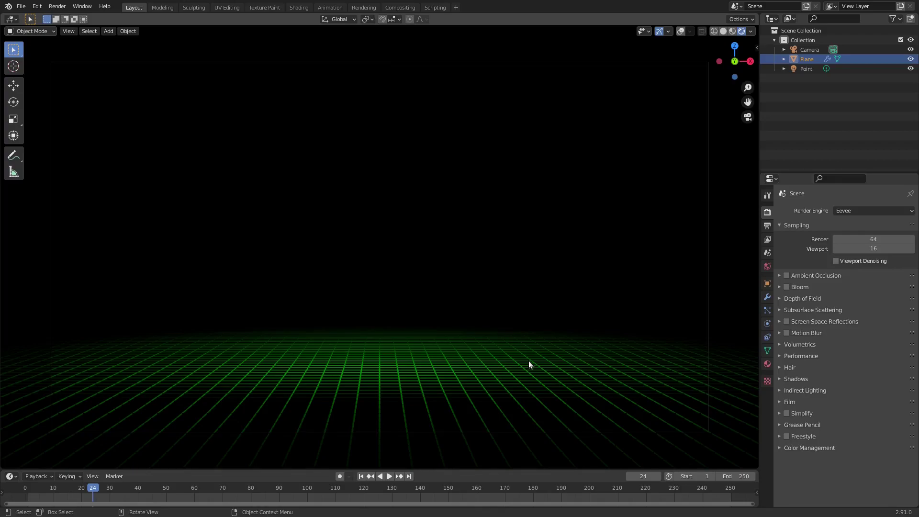
text(rz45)
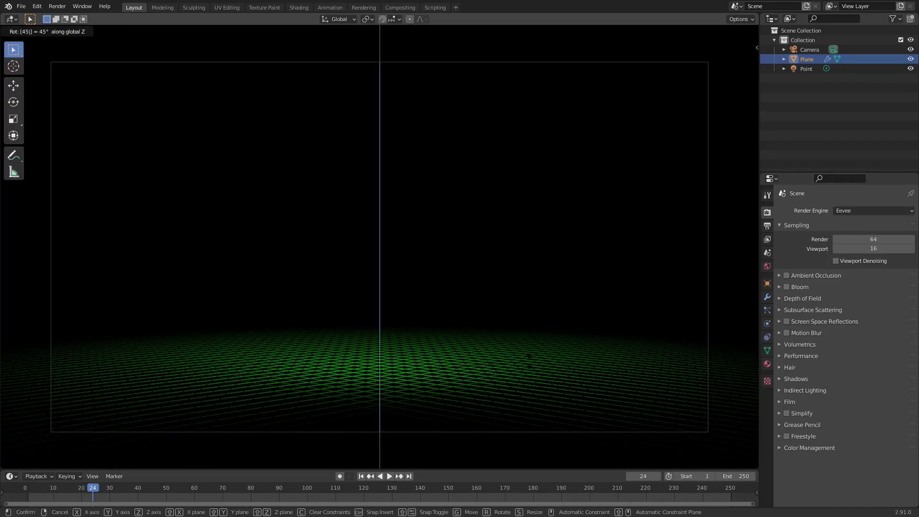
key(Return)
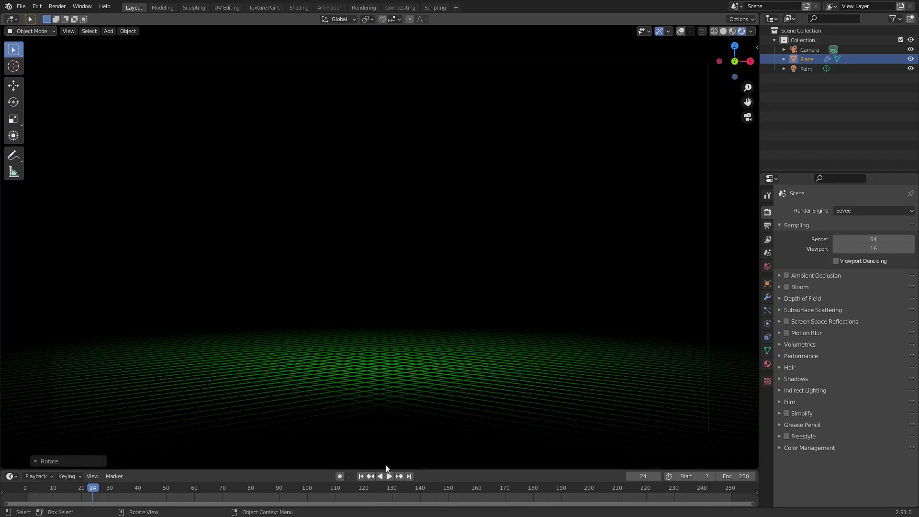
click(361, 476)
click(389, 476)
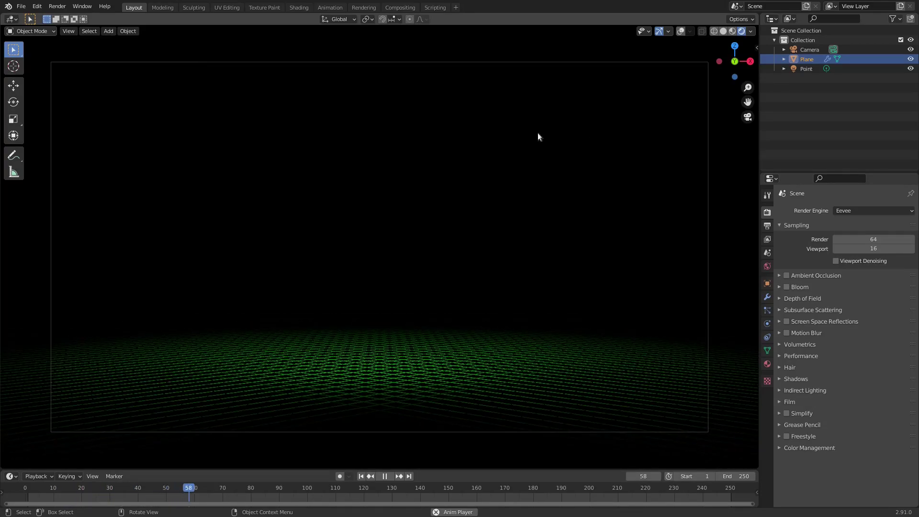
Orbit to inspect the diagonal grid, return to camera view, and enable Bloom
middle_drag(538, 137, 507, 189)
middle_drag(489, 366, 505, 385)
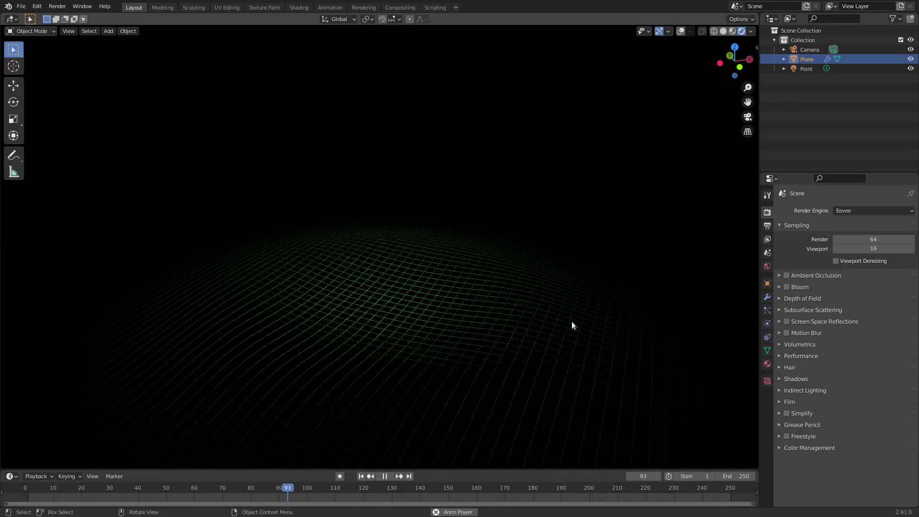
middle_drag(503, 320, 472, 316)
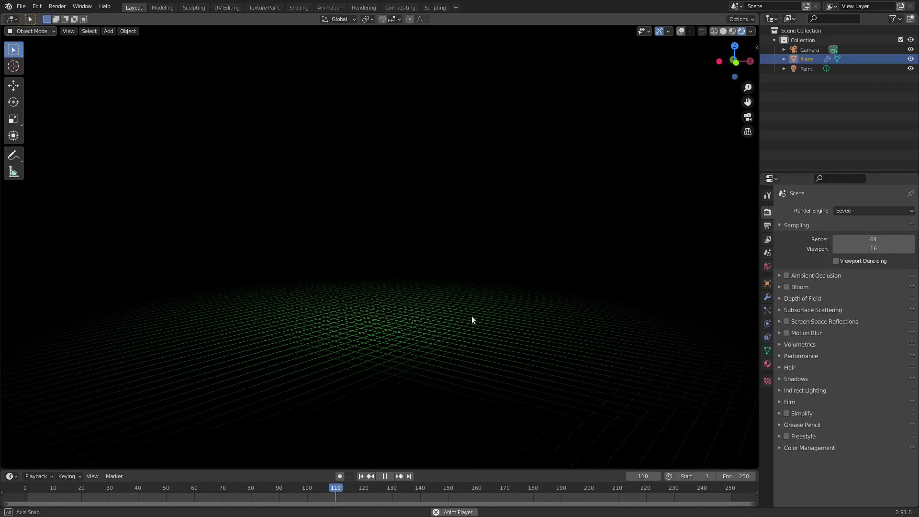
key(KP_0)
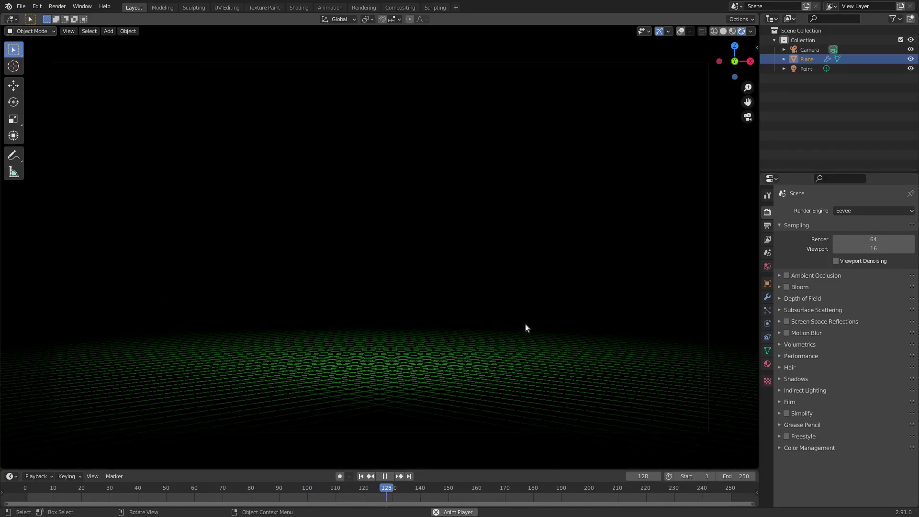
click(786, 288)
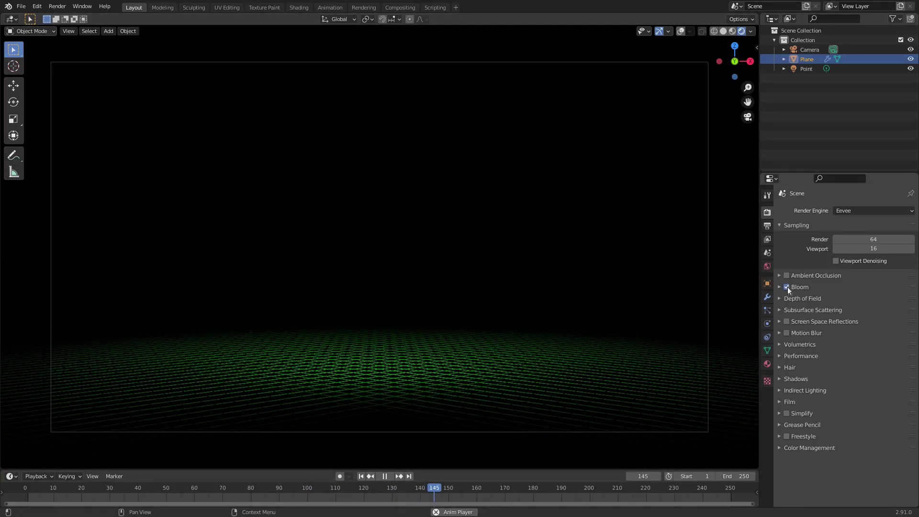
Select the point light and move it along Z
click(767, 365)
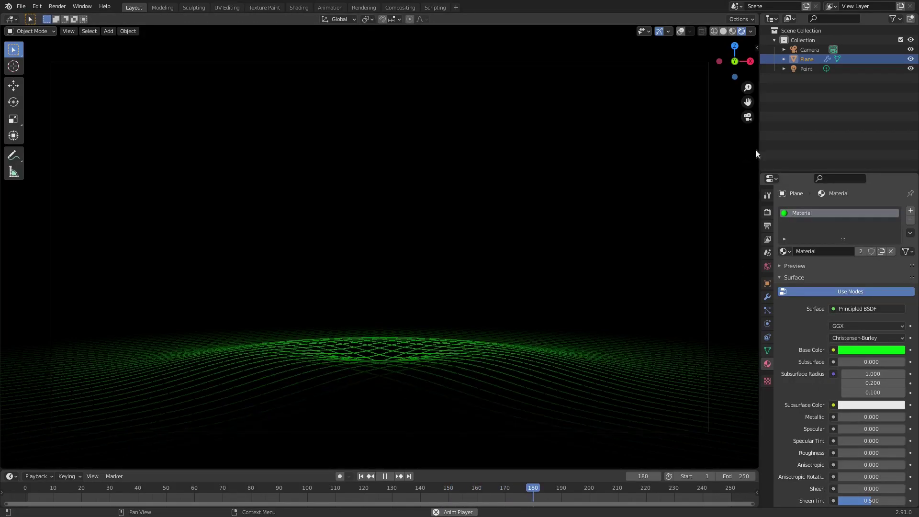
click(809, 68)
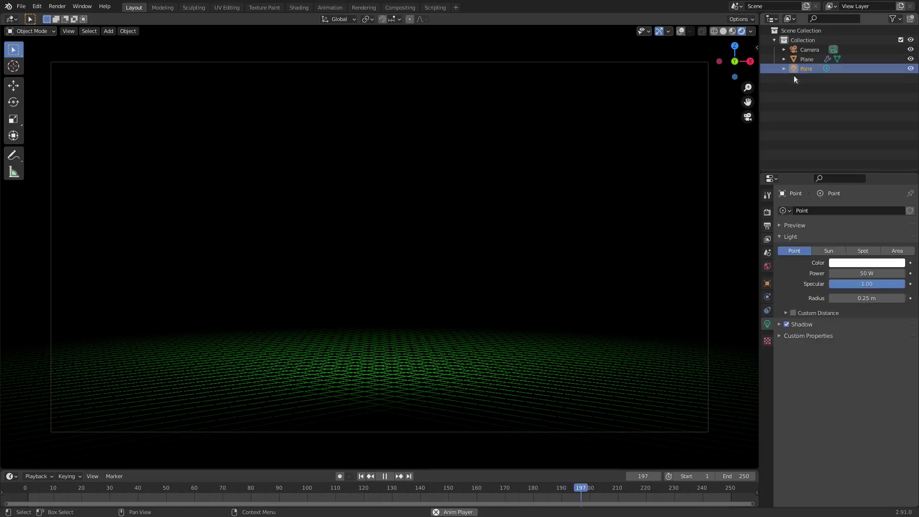
key(g)
key(z)
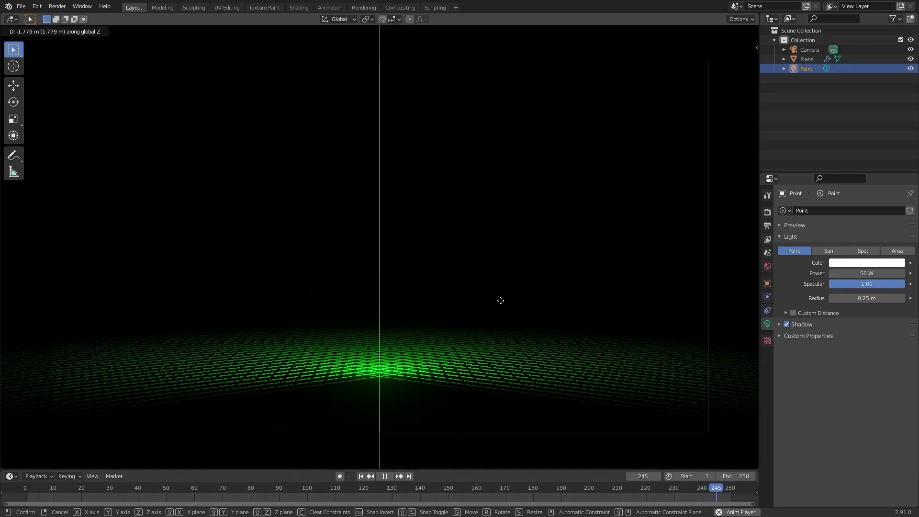
click(499, 299)
Turn off the light's shadows and set its power to 50 W after trying 100 W
click(863, 274)
text(1)
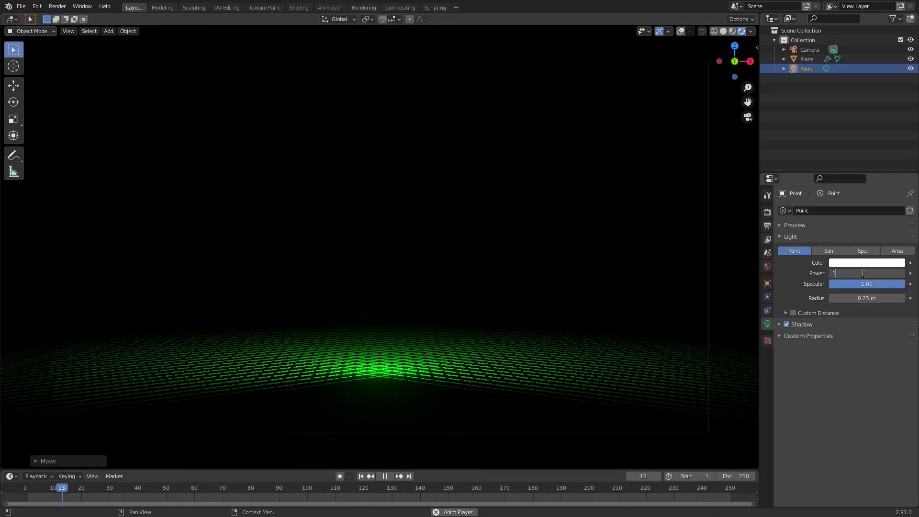
text(00 W)
key(Return)
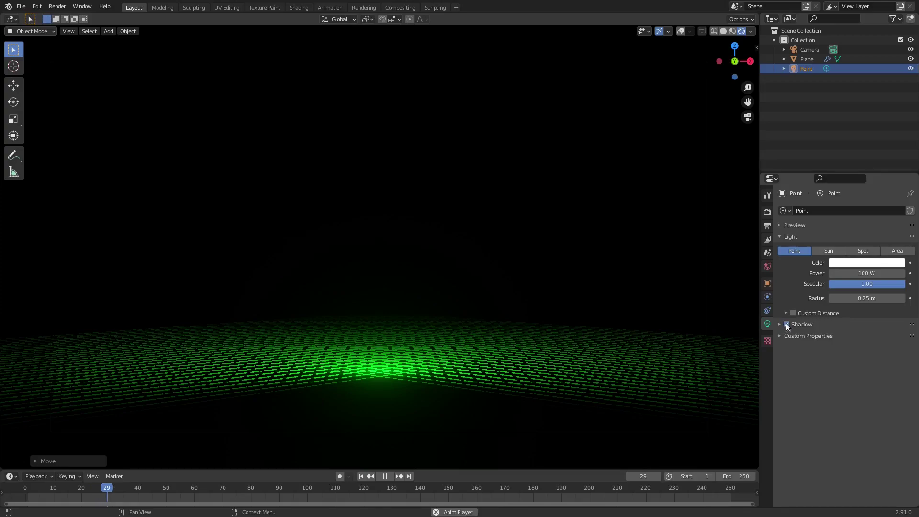
click(786, 324)
click(865, 273)
text(50)
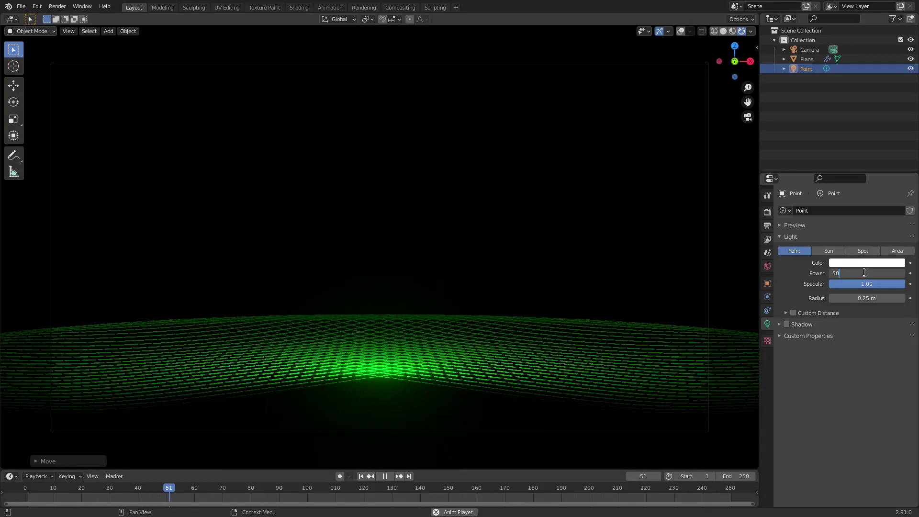
key(Return)
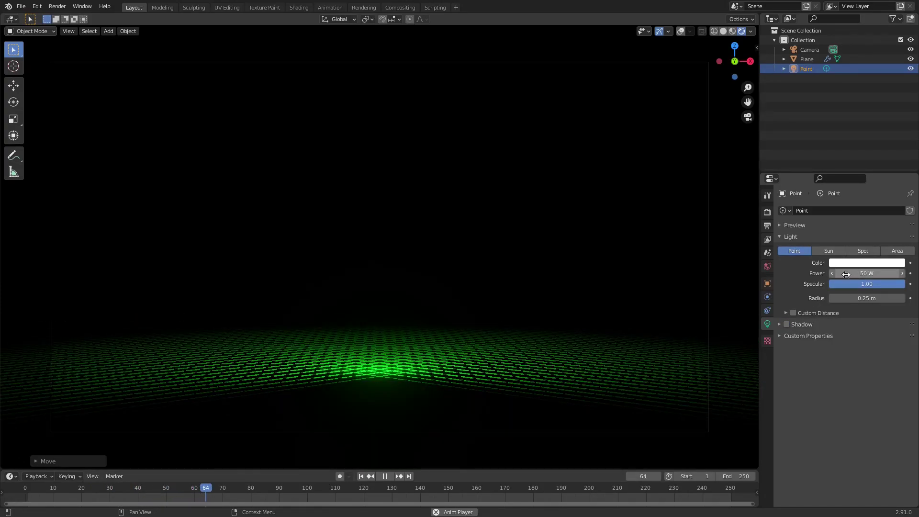
Compare the camera view with the light hidden, then shift the light along Y
middle_drag(409, 386, 398, 397)
key(KP_0)
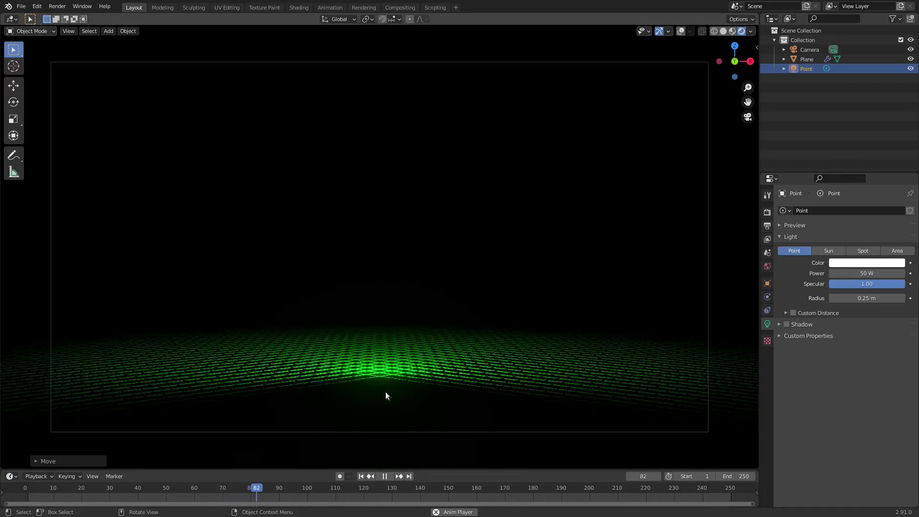
key(h)
key(alt+h)
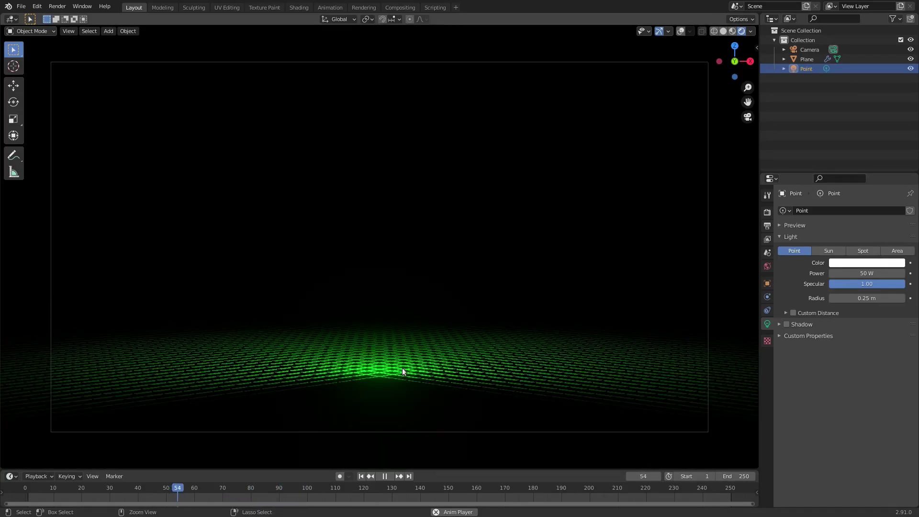
key(g)
key(y)
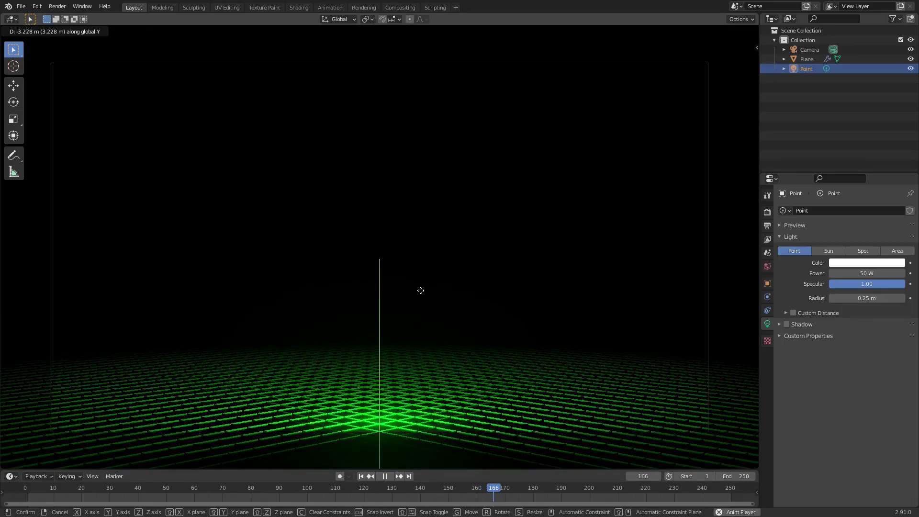
click(419, 291)
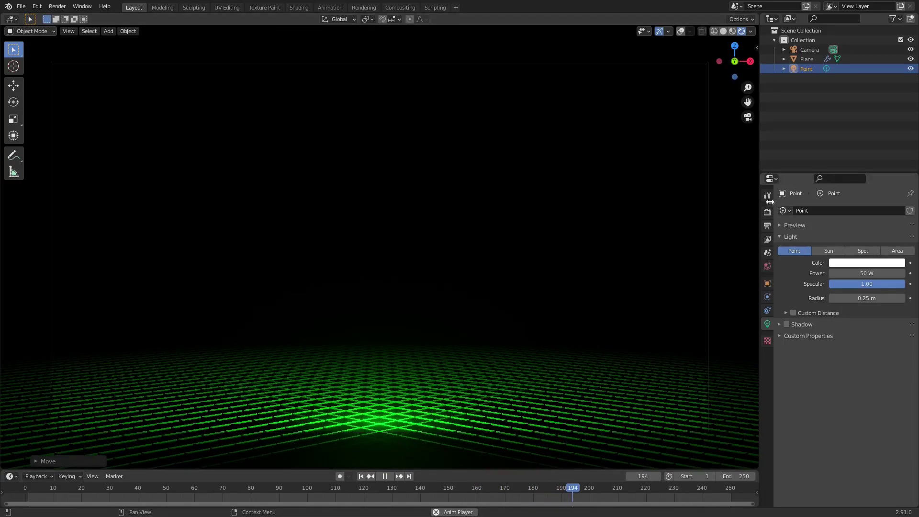
Lower the point light along Z toward the grid and turn viewport overlays back on
click(768, 212)
click(507, 302)
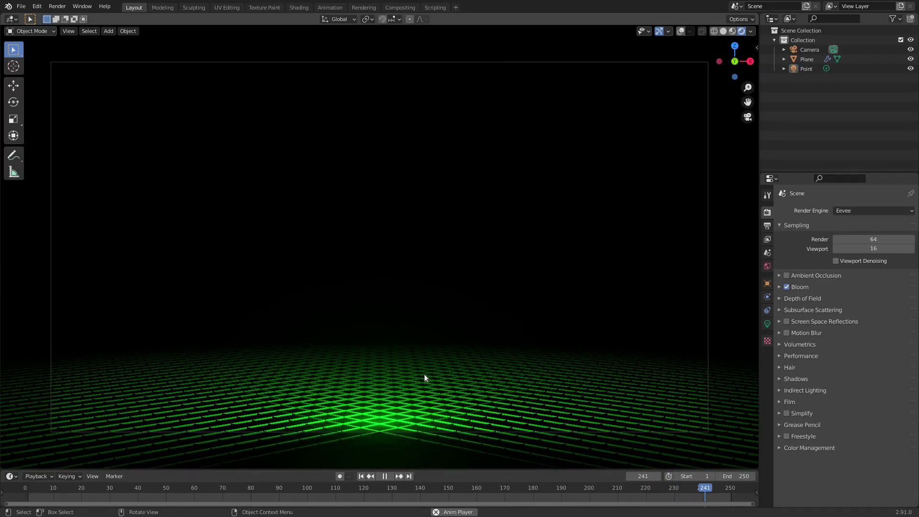
click(441, 358)
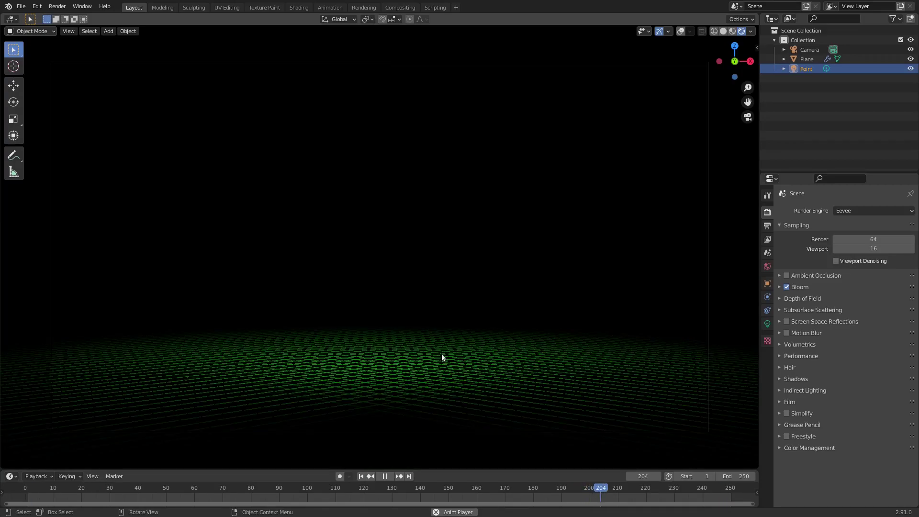
key(g)
key(z)
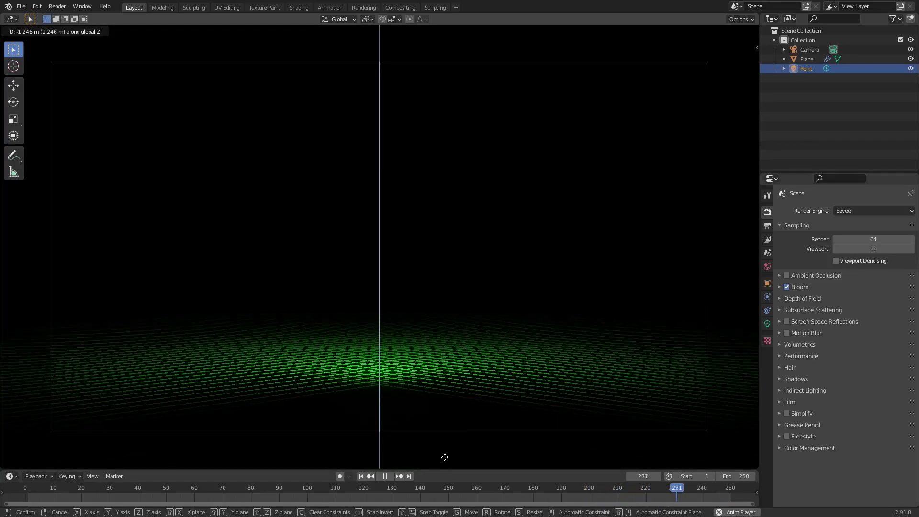
click(434, 68)
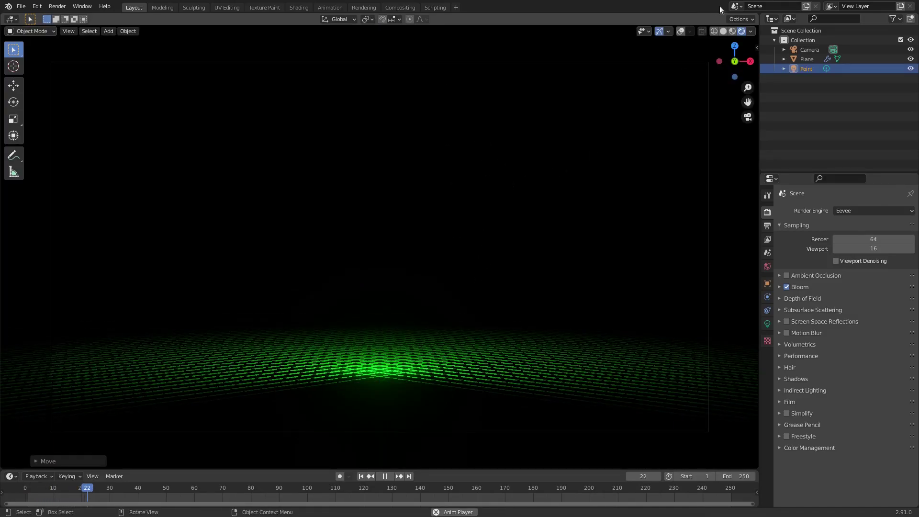
click(679, 31)
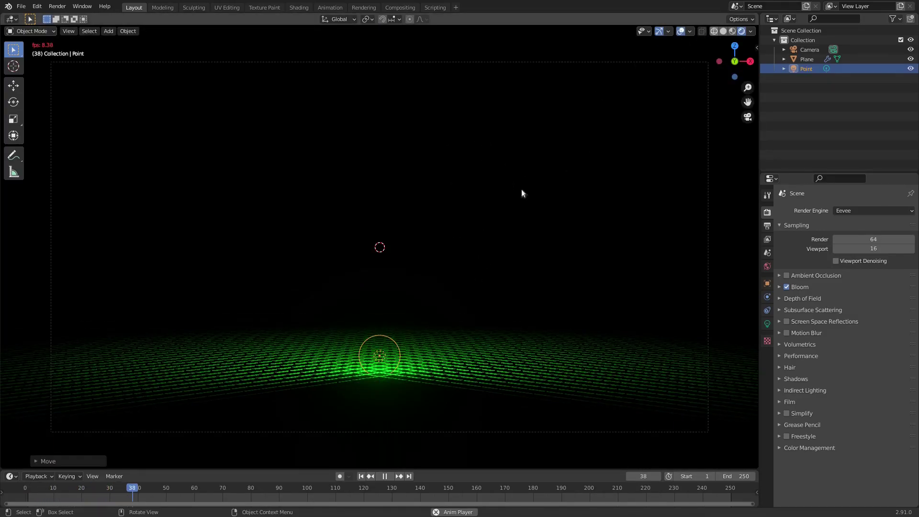
Duplicate the grid plane and its light in place and flip the copies 180° around X
middle_drag(521, 193, 341, 372)
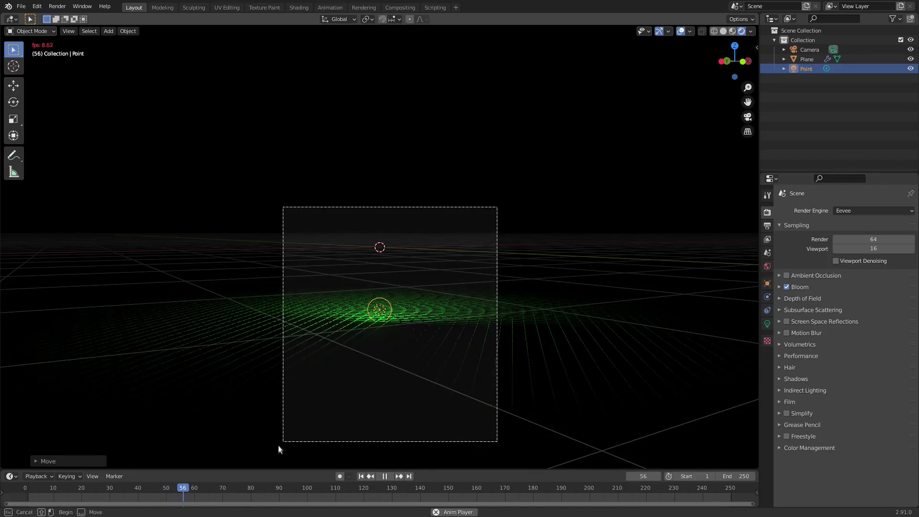
drag(278, 448, 280, 447)
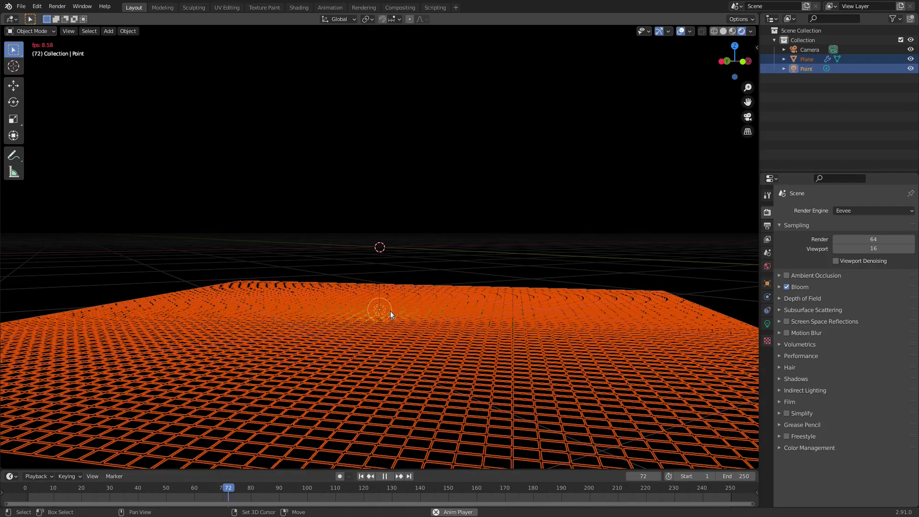
key(shift+d)
key(Escape)
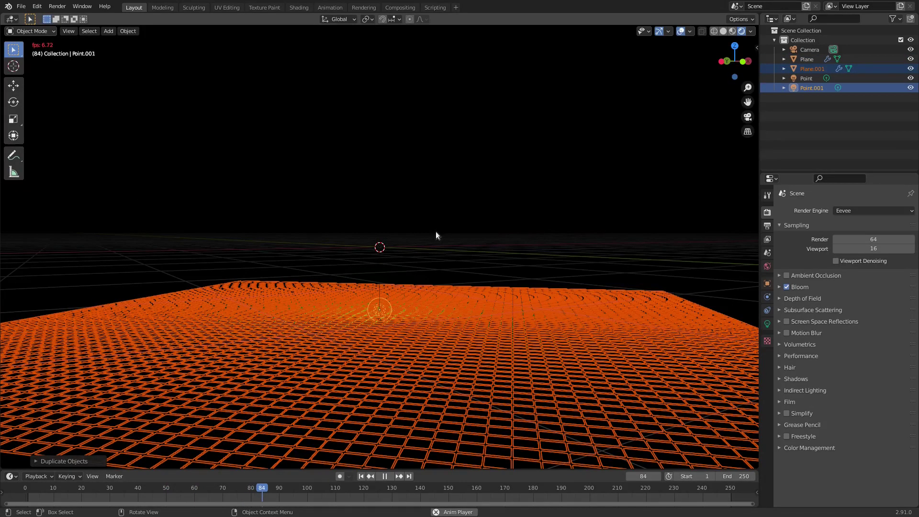
key(r)
text(x)
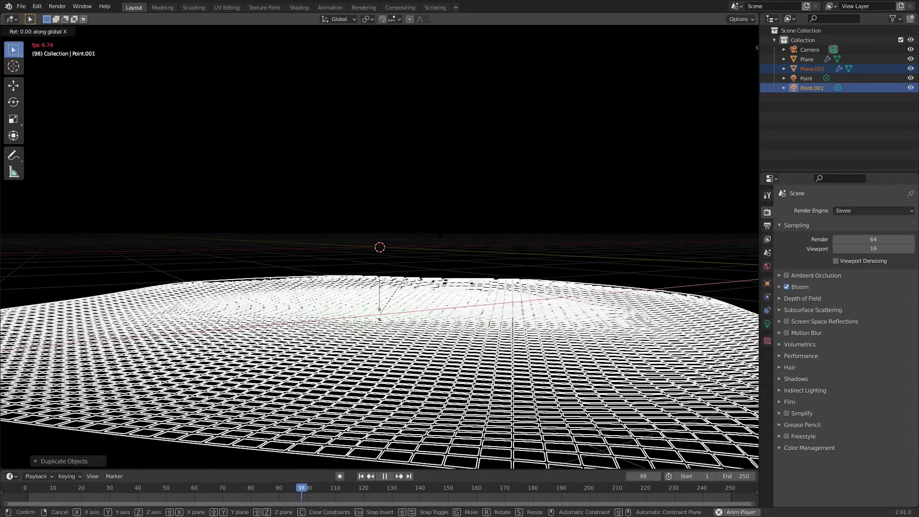
text(180)
key(Return)
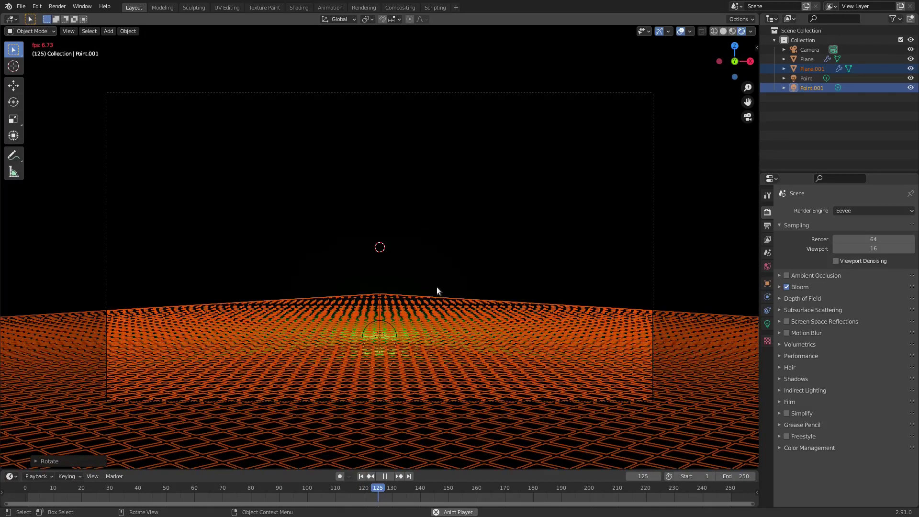
Raise the flipped copies along Z to form the ceiling and fine-tune their height
key(g)
key(z)
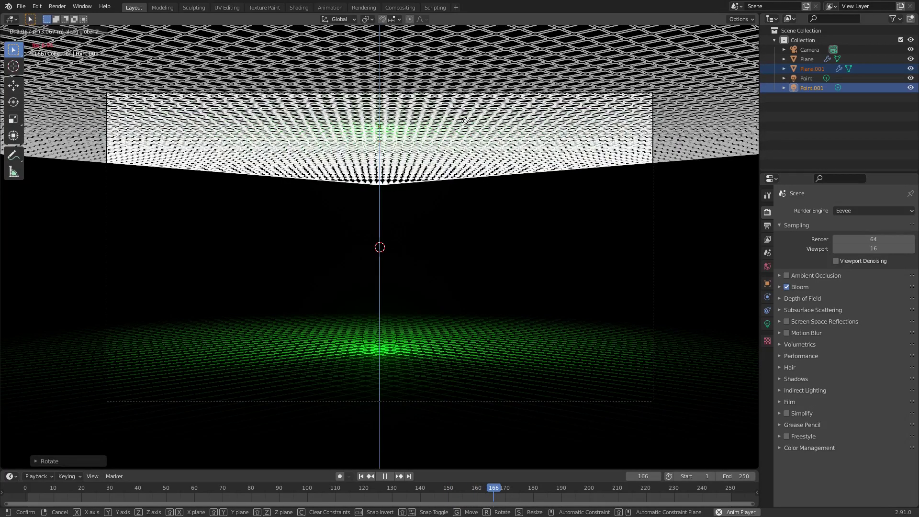
click(465, 121)
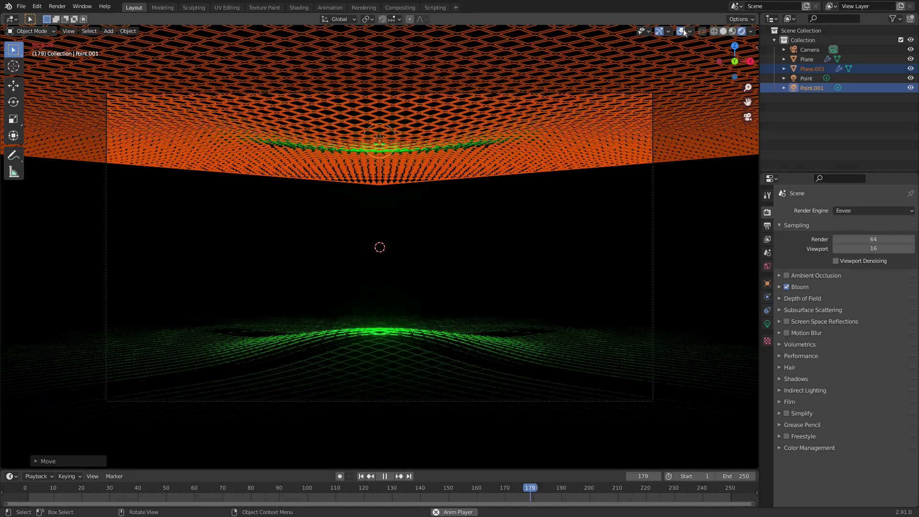
key(g)
key(z)
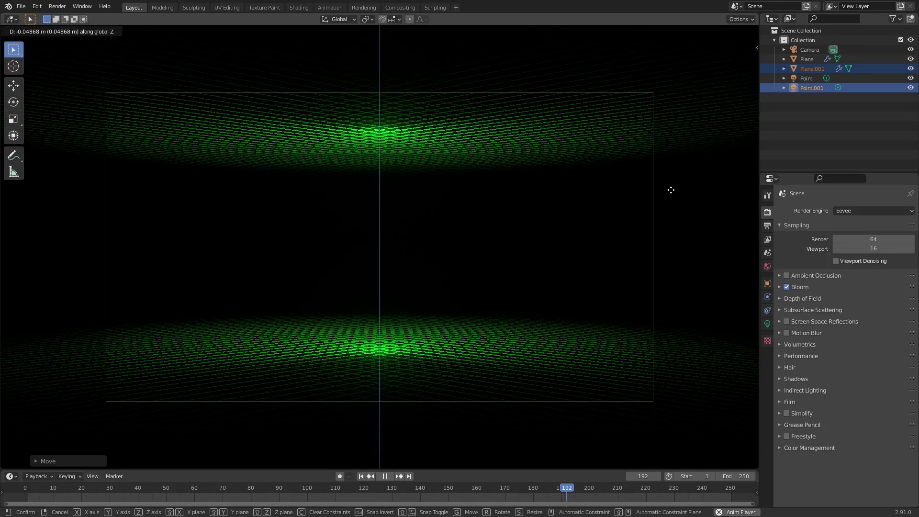
click(670, 193)
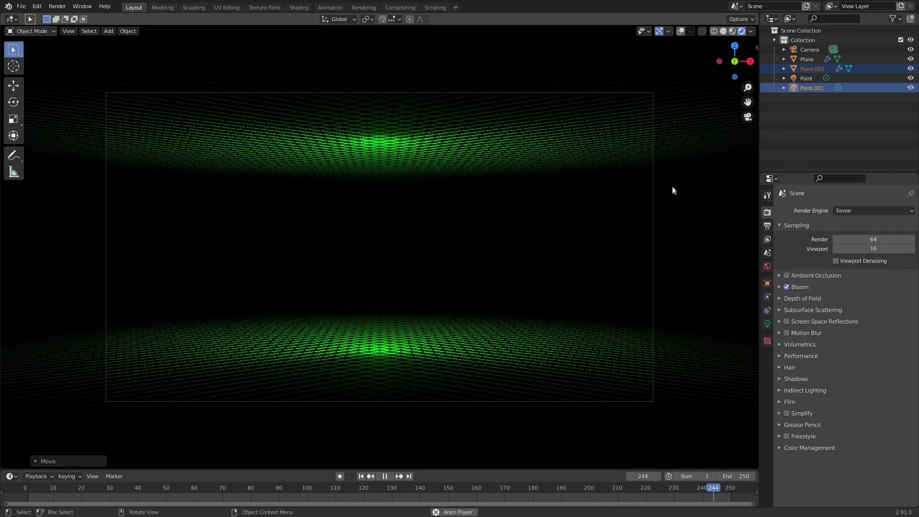
click(767, 323)
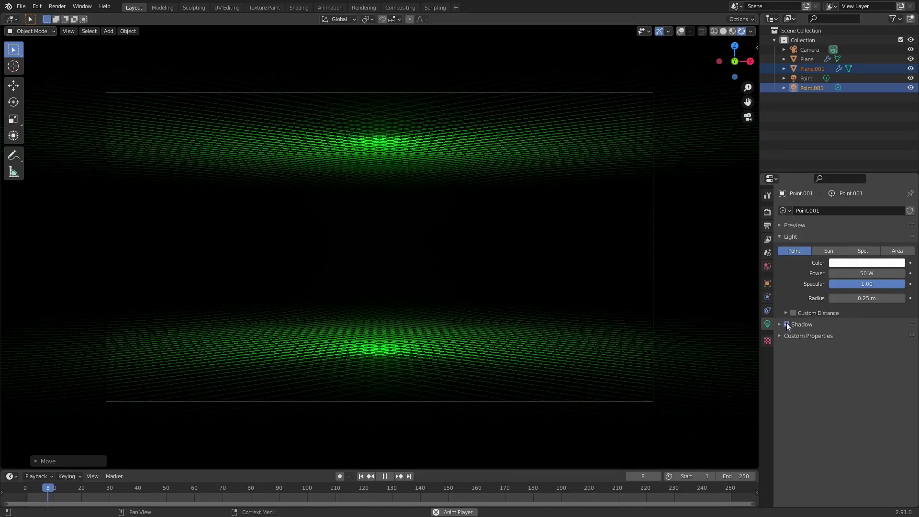
Select Plane.001, Point, Plane and Point.001 in turn in the Outliner, then zoom the camera view in
click(811, 71)
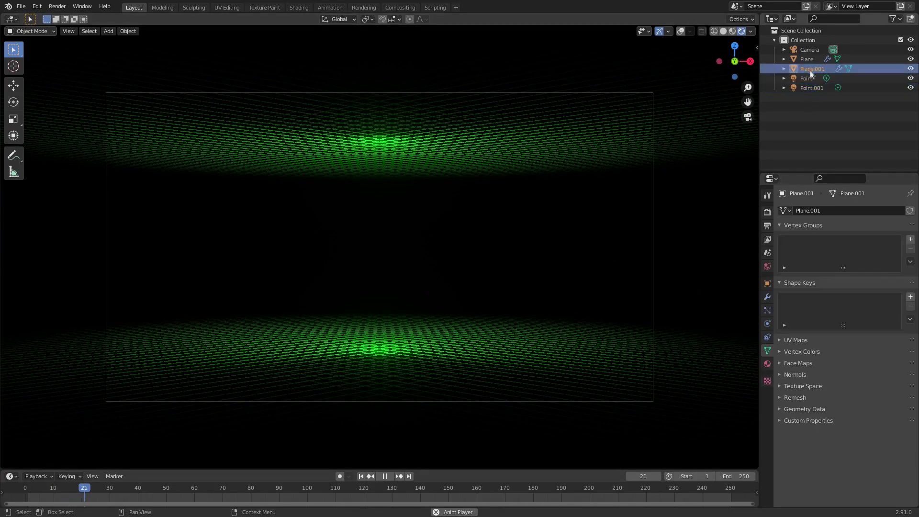
click(809, 79)
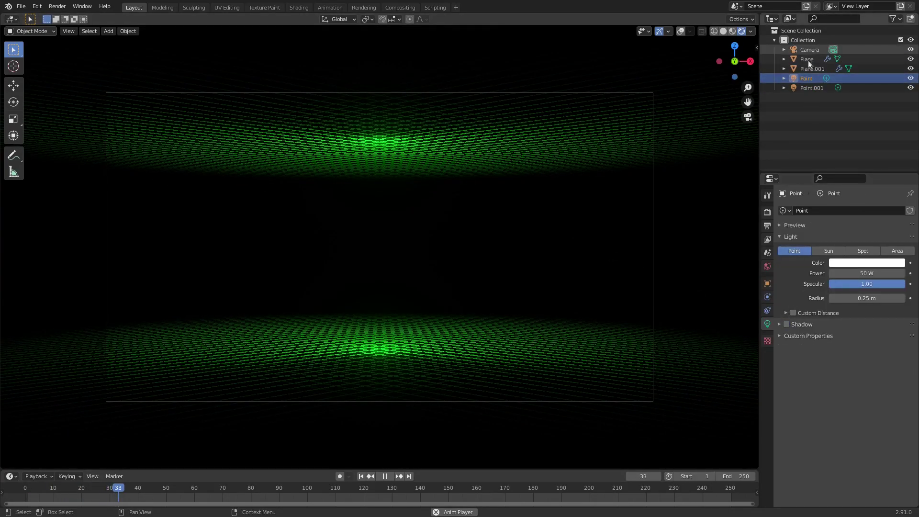
click(811, 59)
click(809, 89)
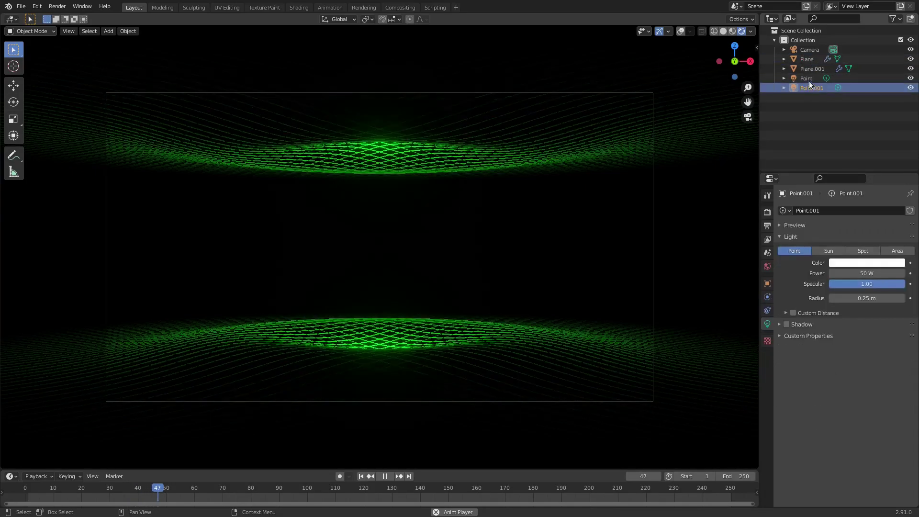
click(809, 79)
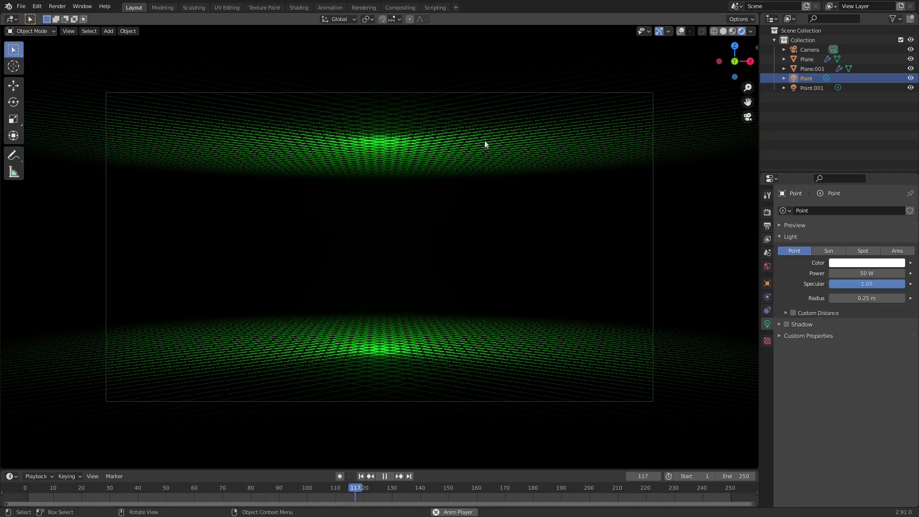
scroll(556, 309, up, 4)
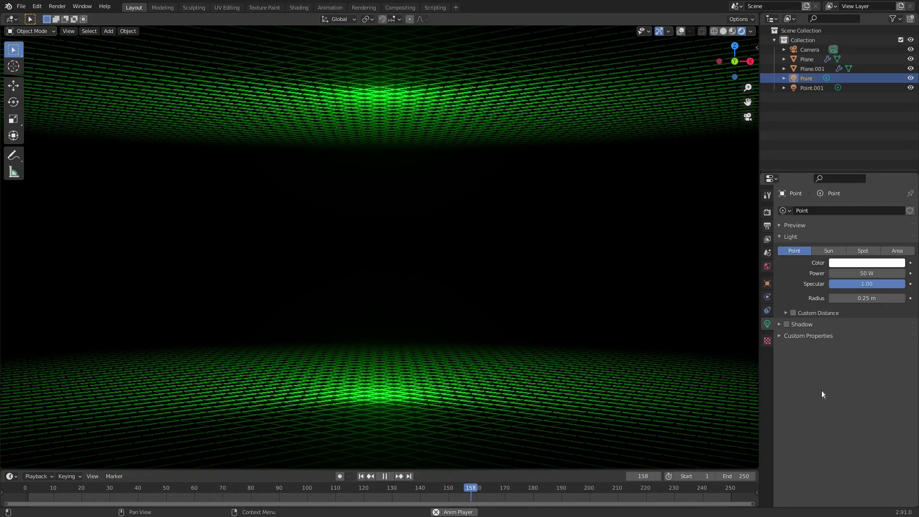
Open the Plane's Base Color picker and cycle the hue through blue and cyan
click(814, 59)
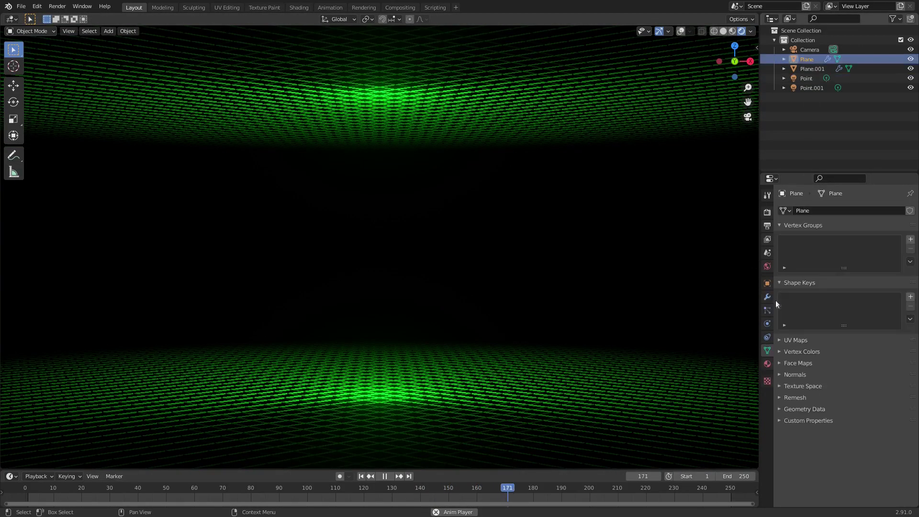
click(767, 363)
click(863, 350)
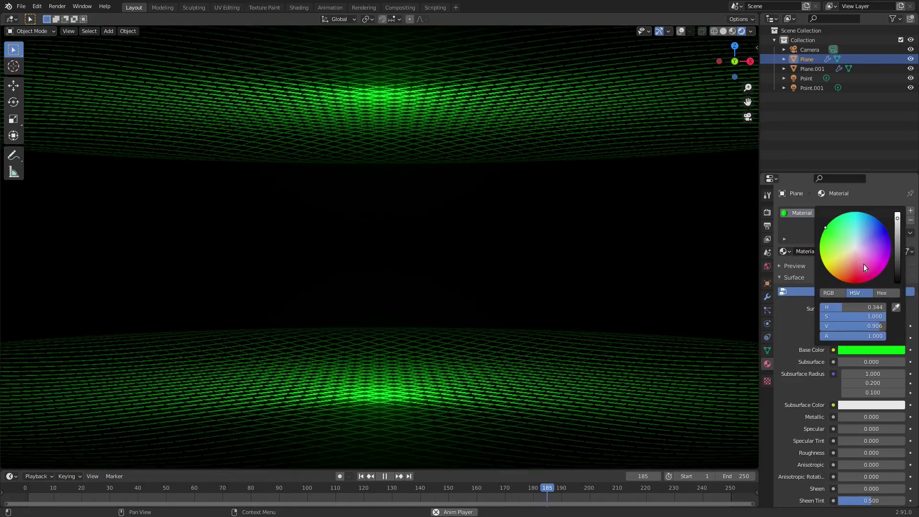
click(865, 262)
click(883, 225)
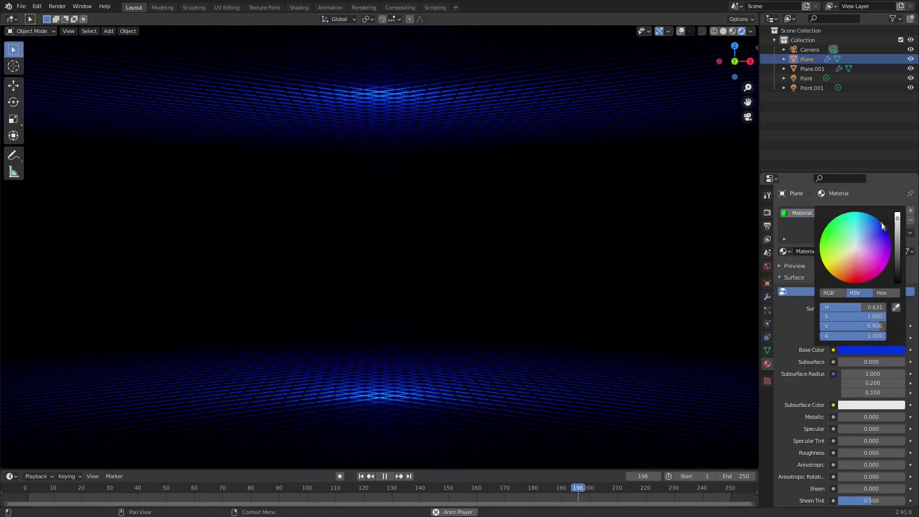
click(858, 213)
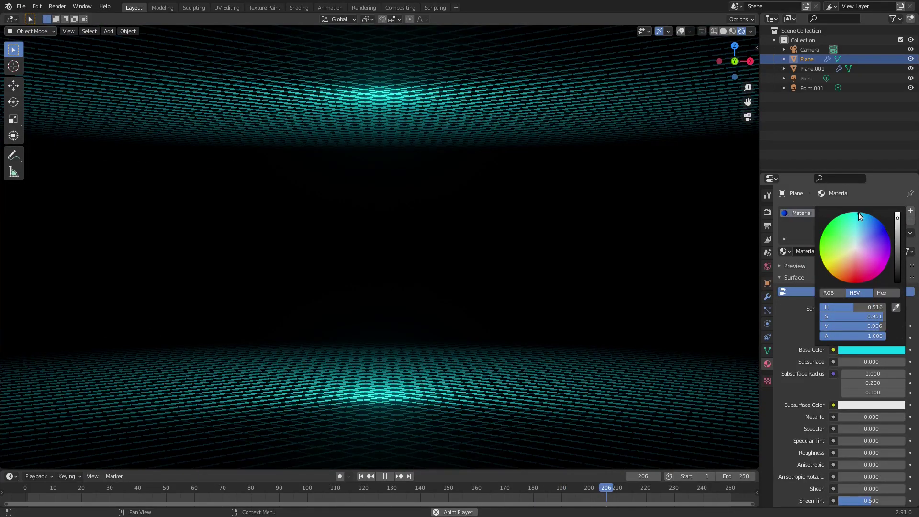
Continue through yellow and orange, ending on pinkish red (H 0.987, S 0.803)
click(834, 267)
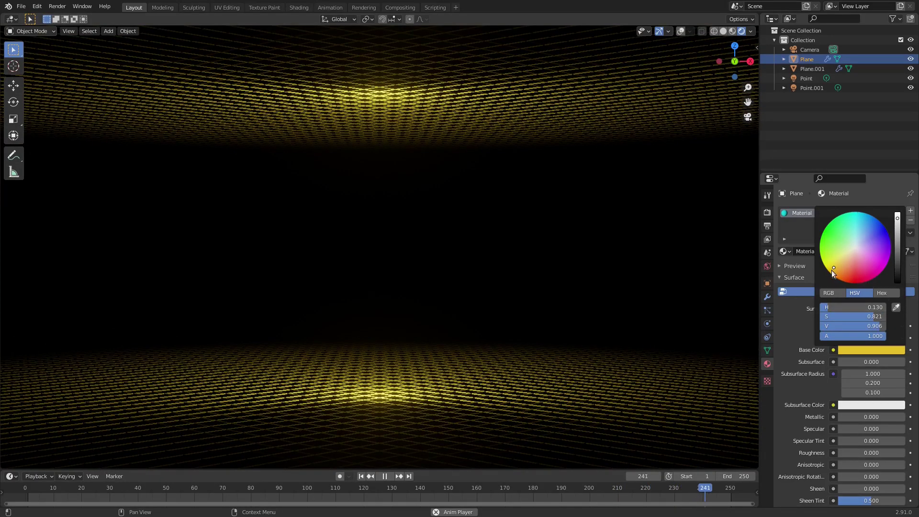
click(834, 271)
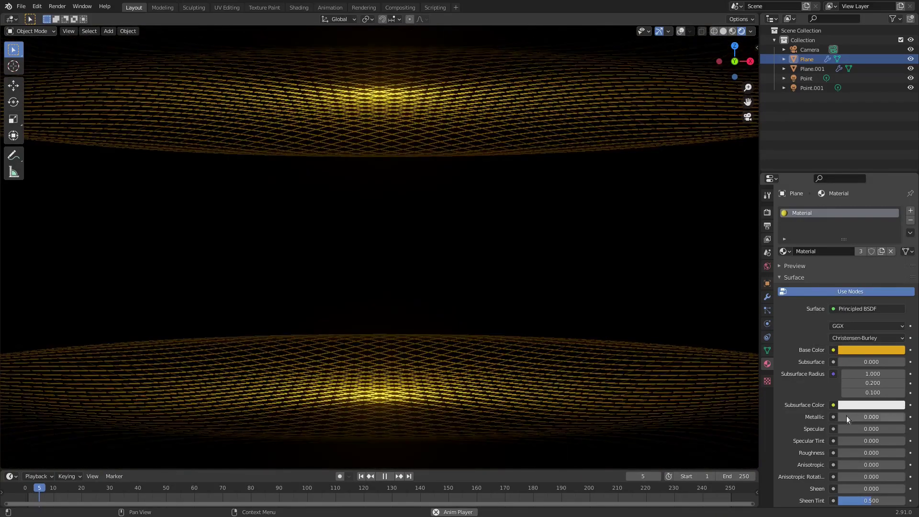
click(855, 349)
click(853, 278)
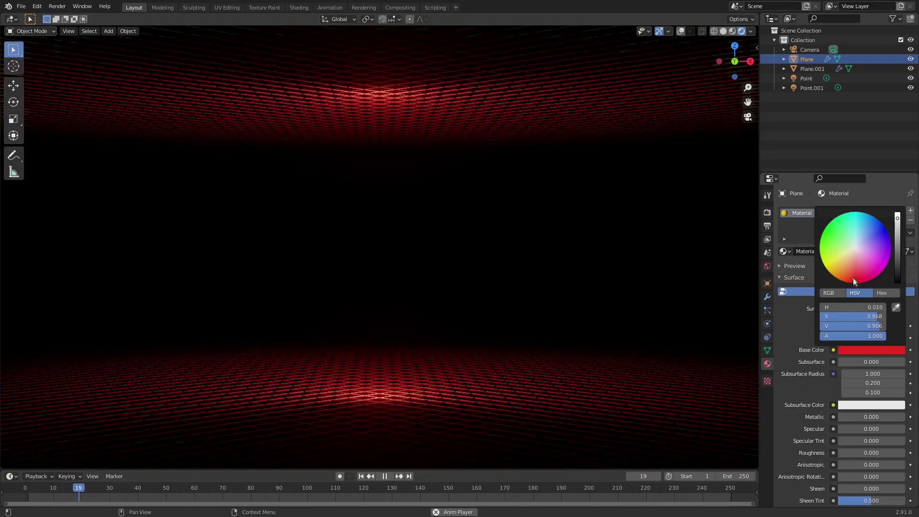
click(857, 276)
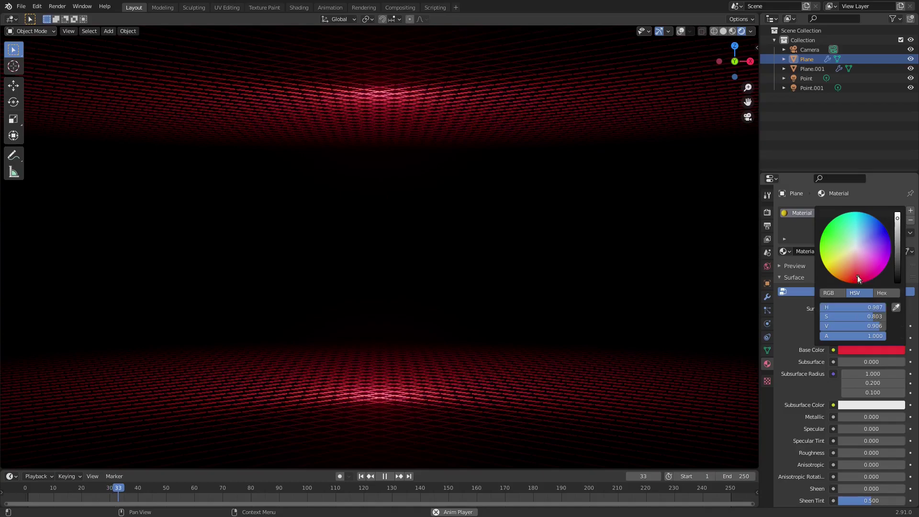